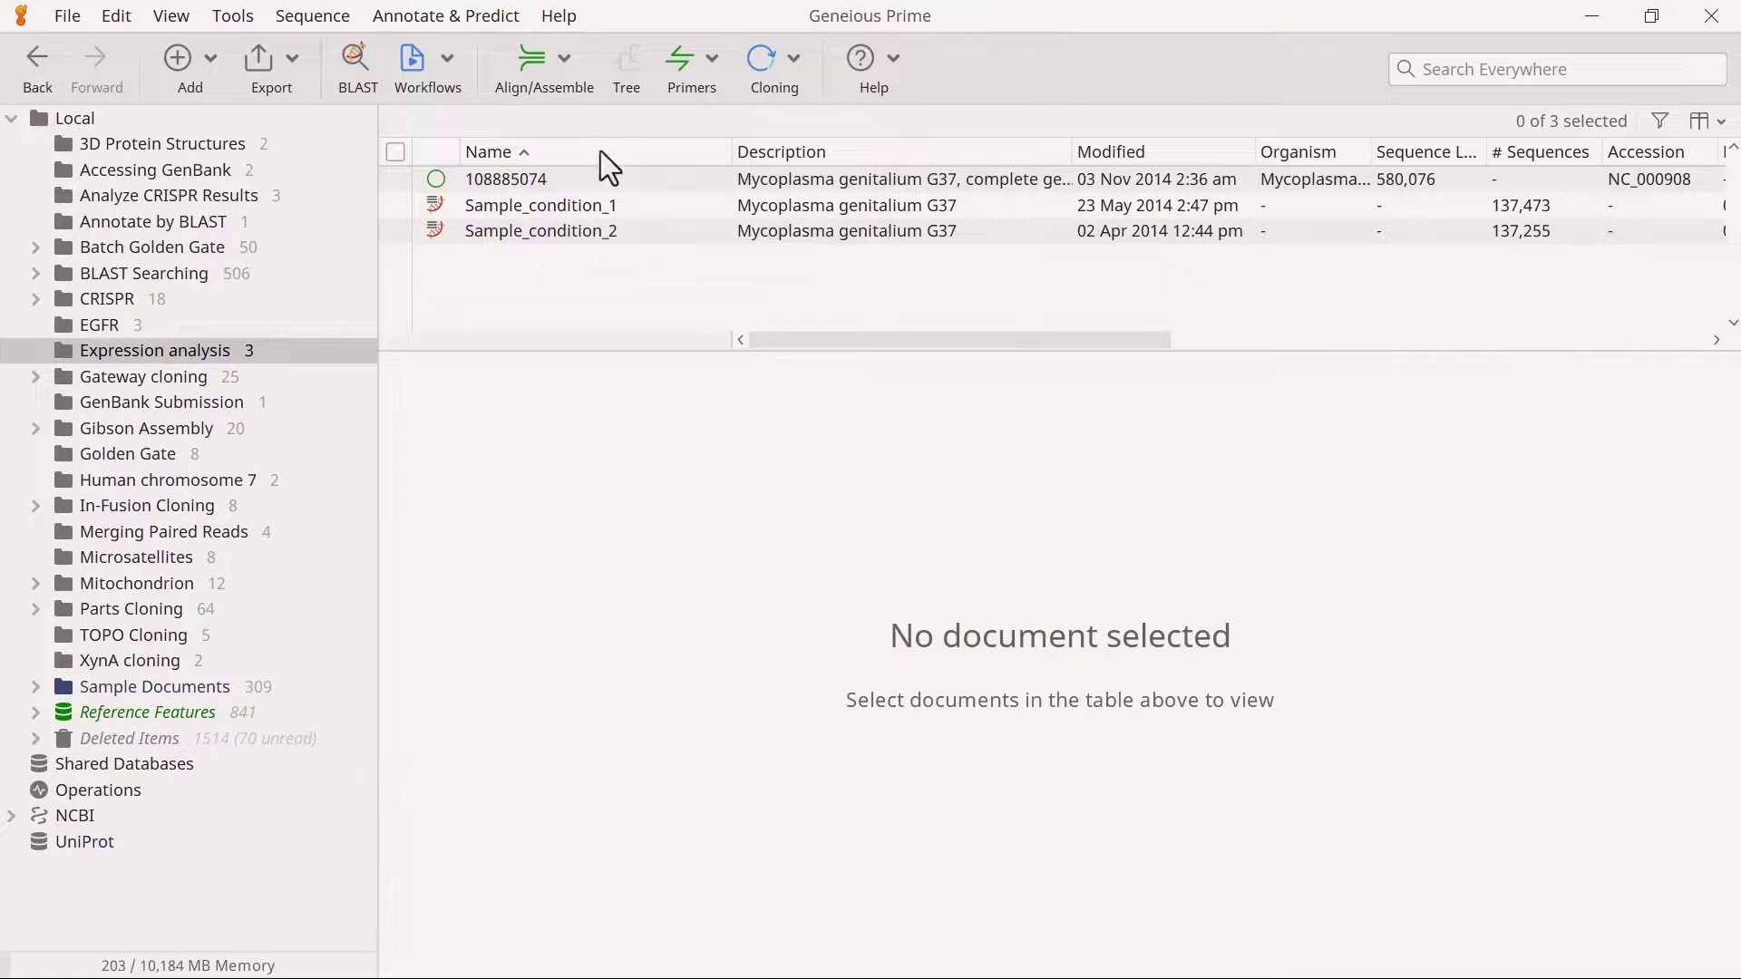
- Select the 108885074 genome with Sample_condition_1 and Sample_condition_2, and start Map to Reference
click(393, 180)
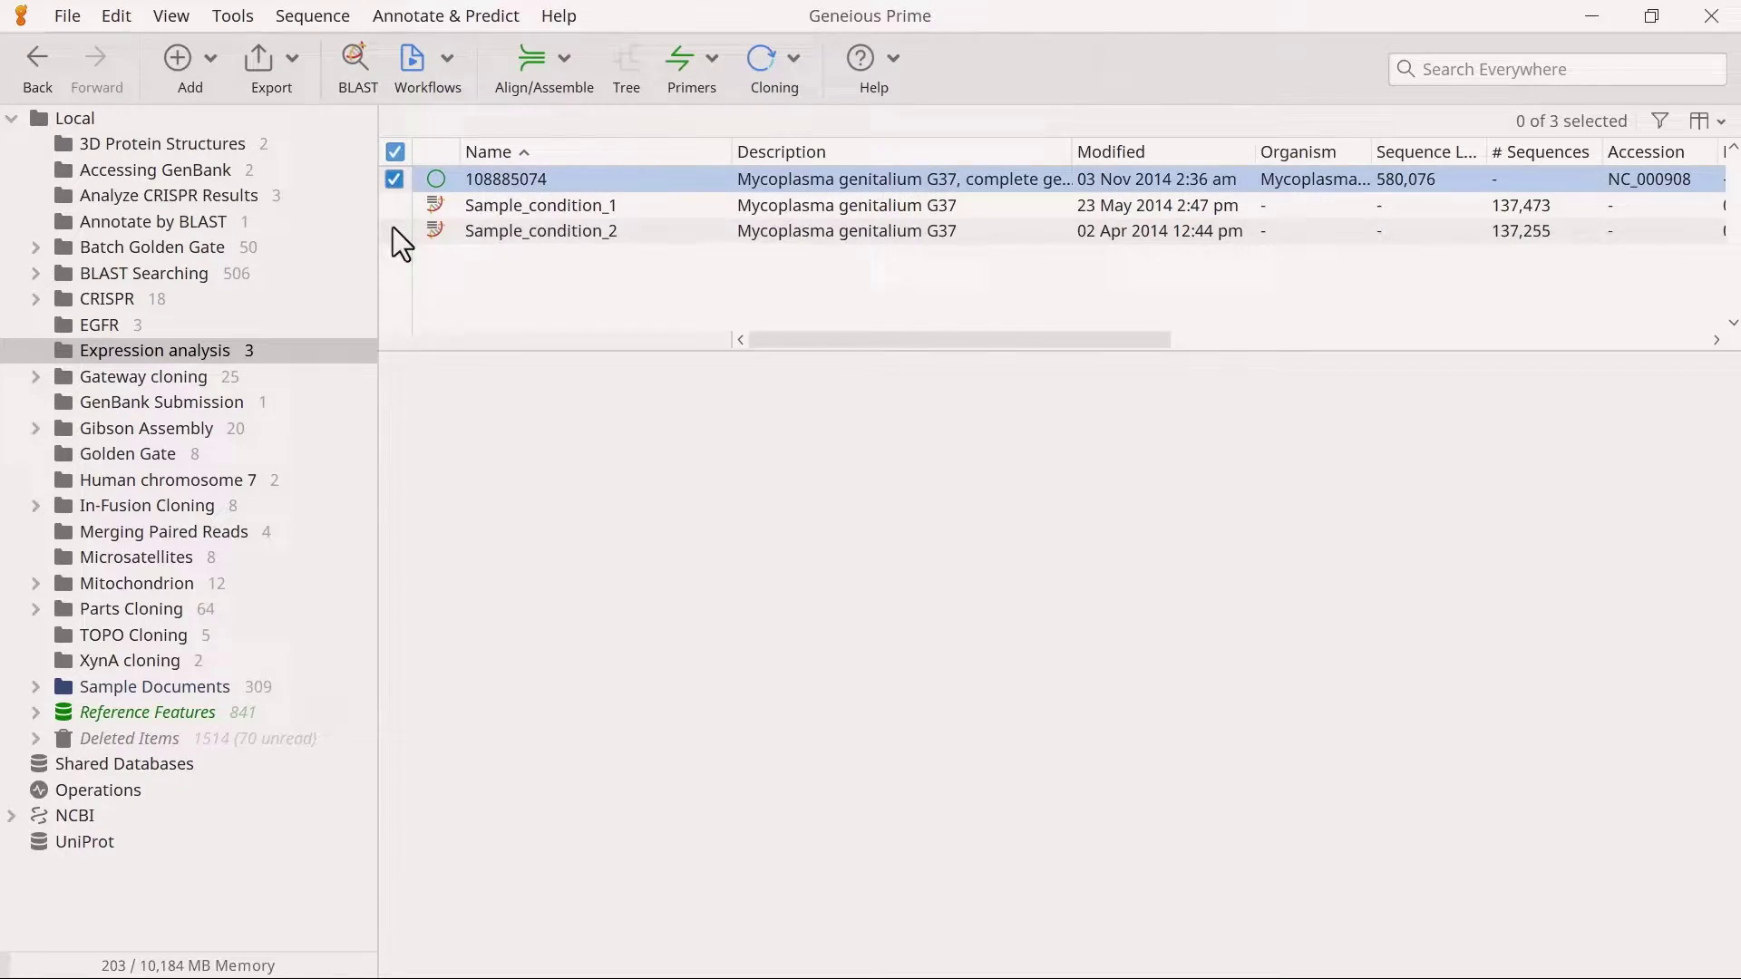
click(394, 205)
click(394, 231)
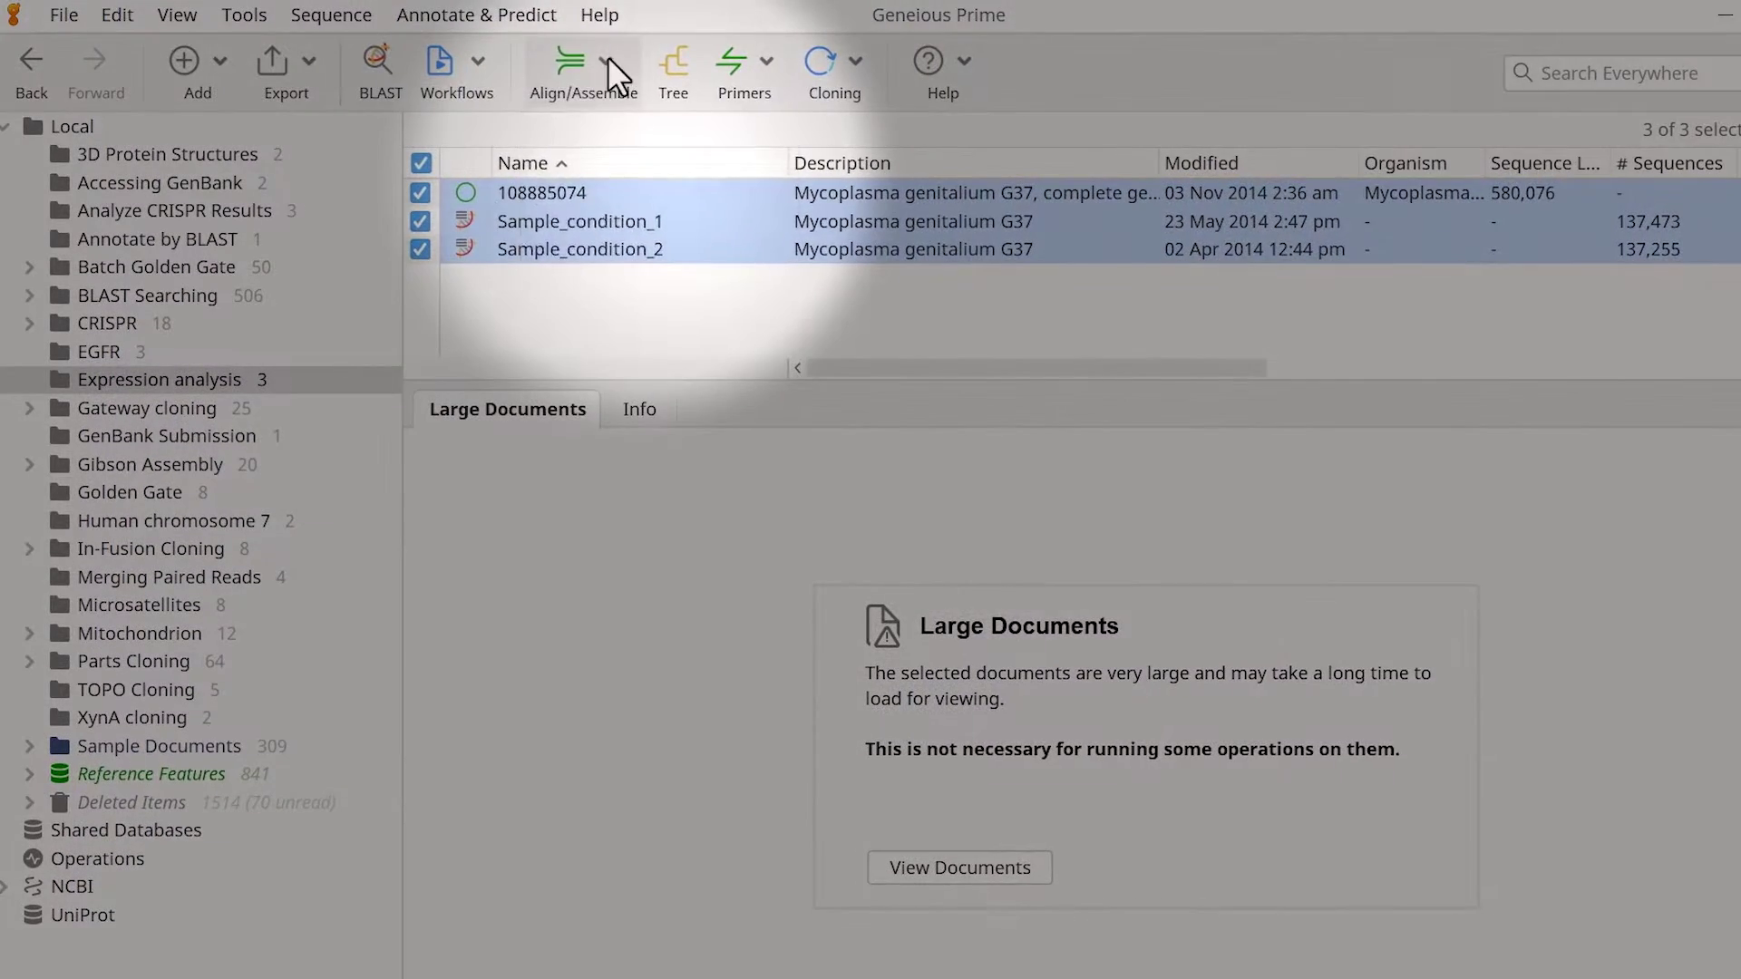
click(599, 58)
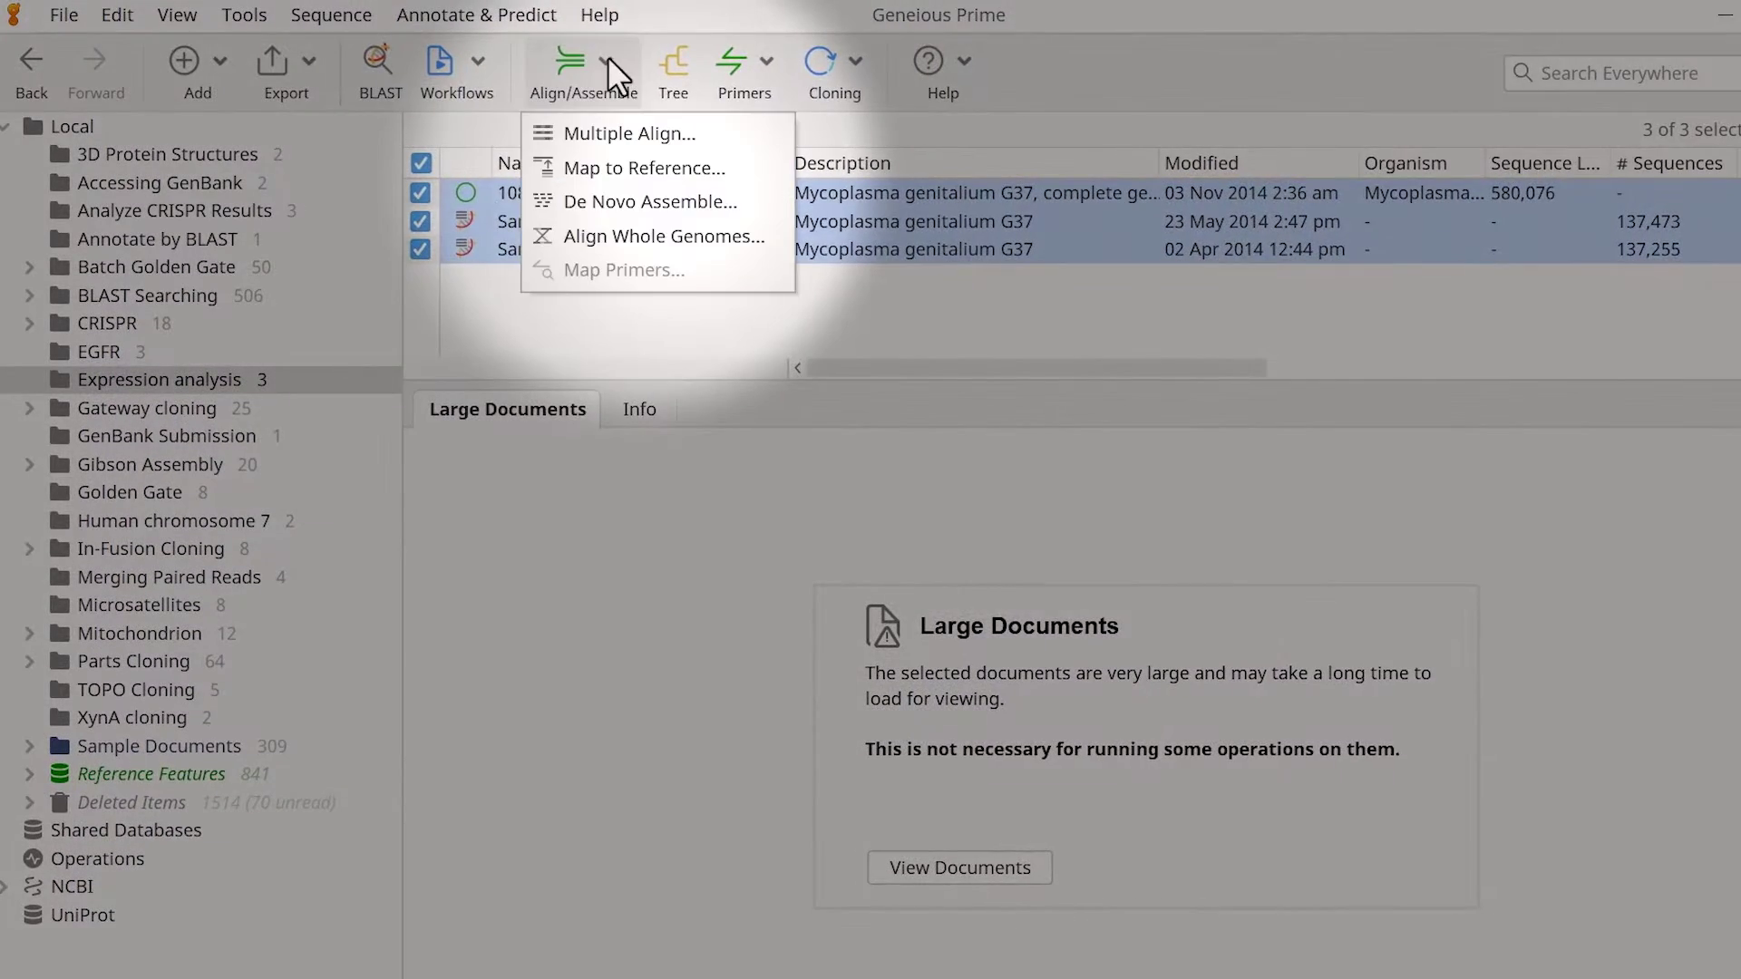
click(617, 166)
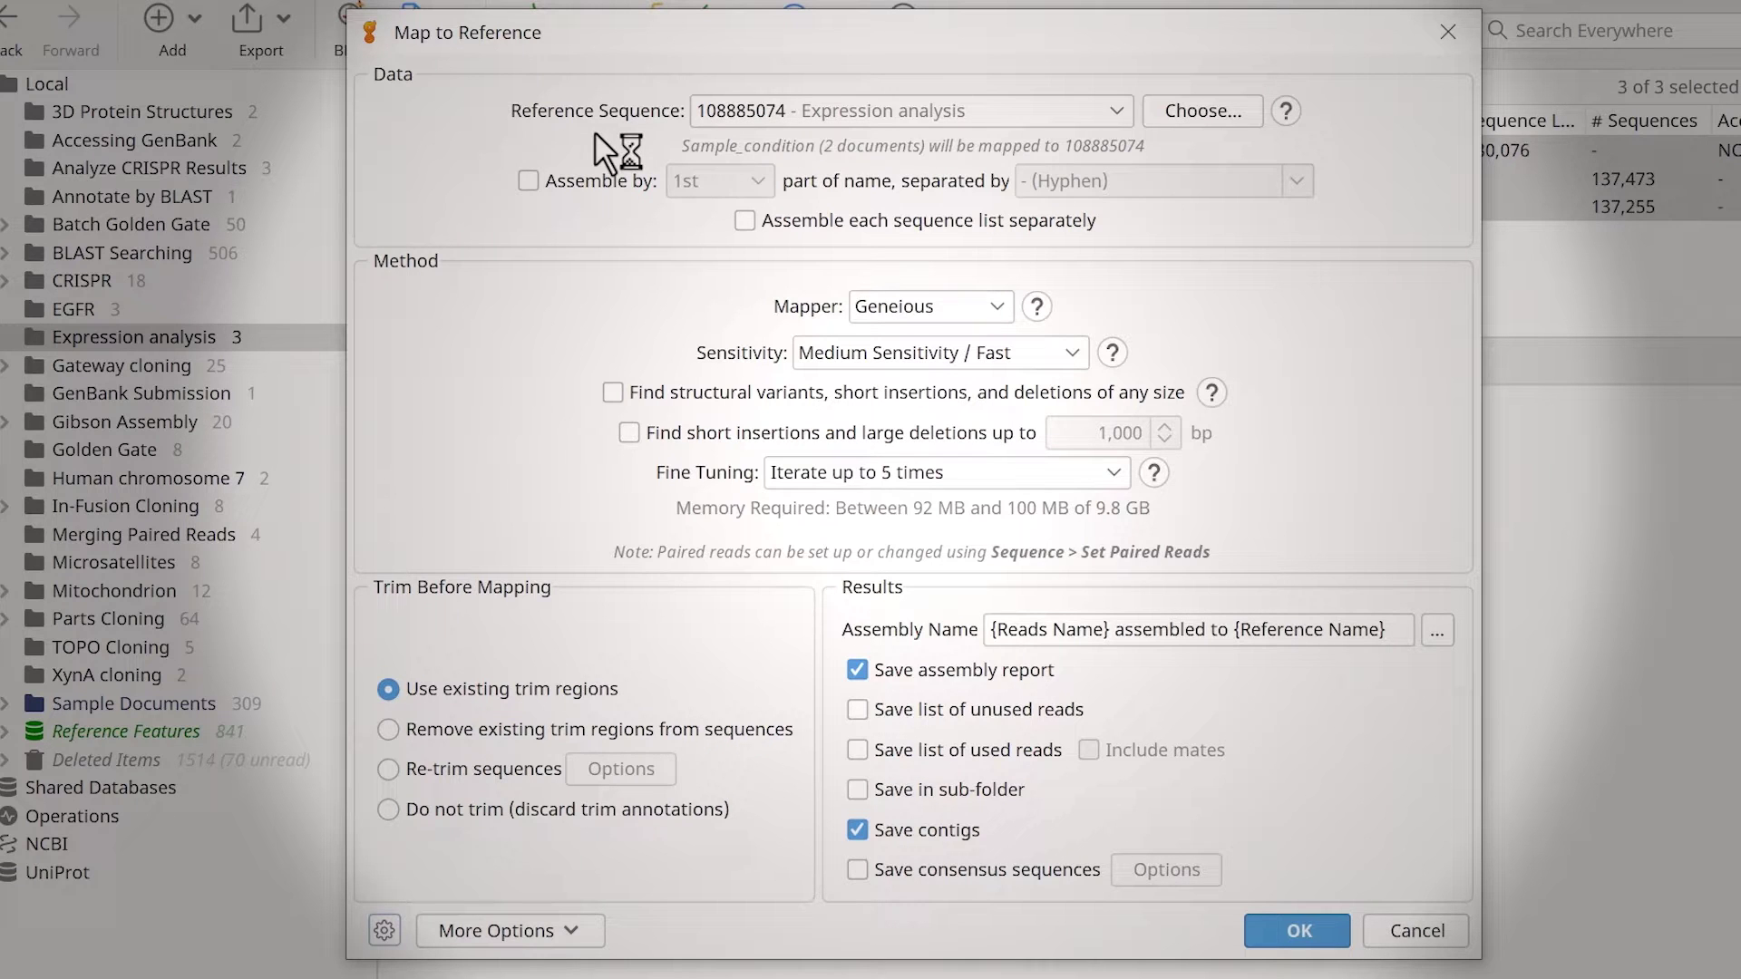
- Keep 108885074 as reference, assemble each sequence list separately, and use the Geneious mapper
click(879, 112)
click(862, 201)
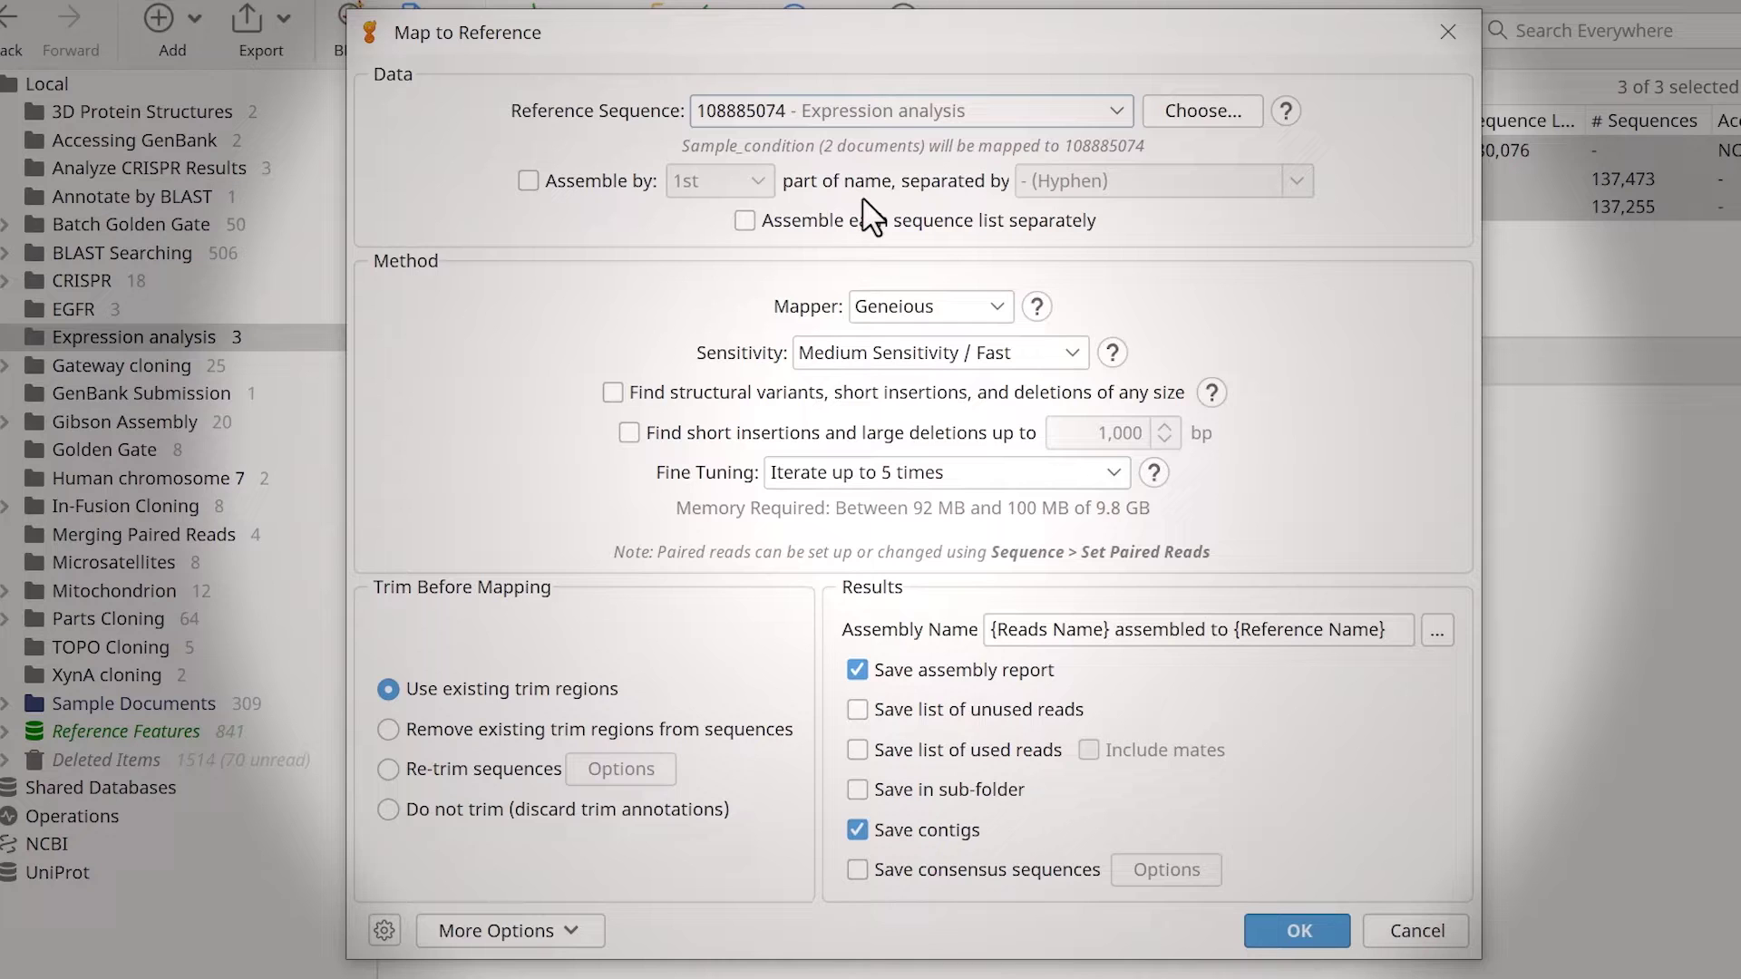
click(857, 222)
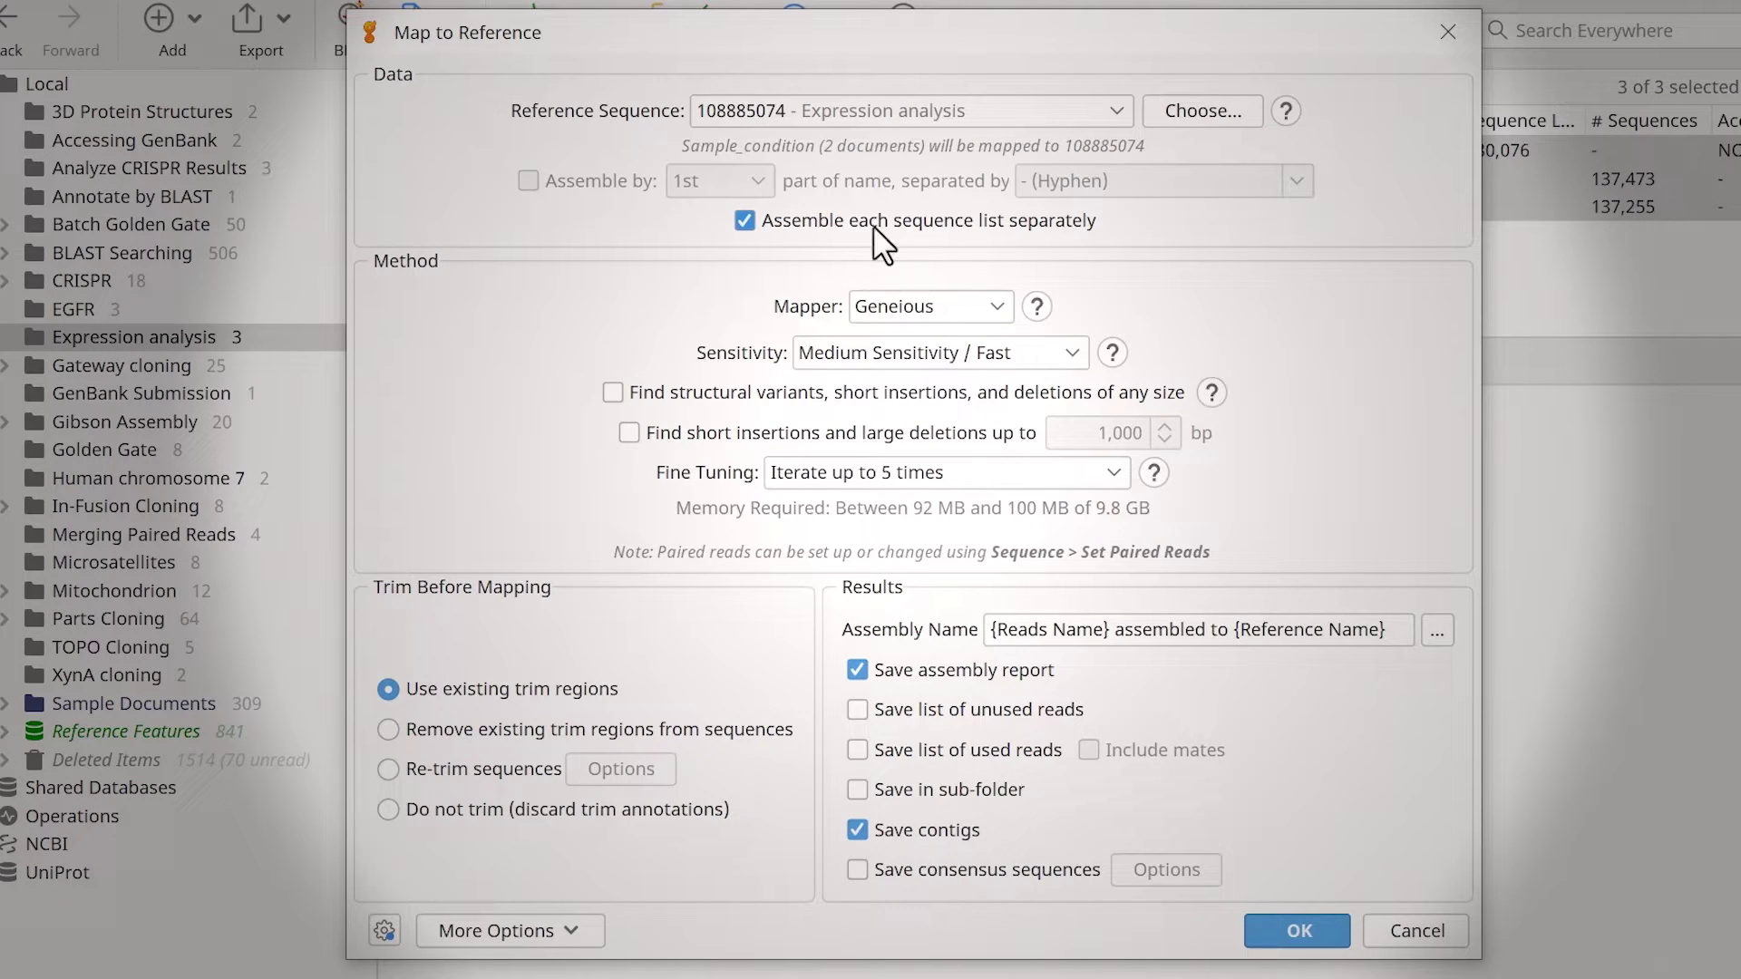
click(998, 309)
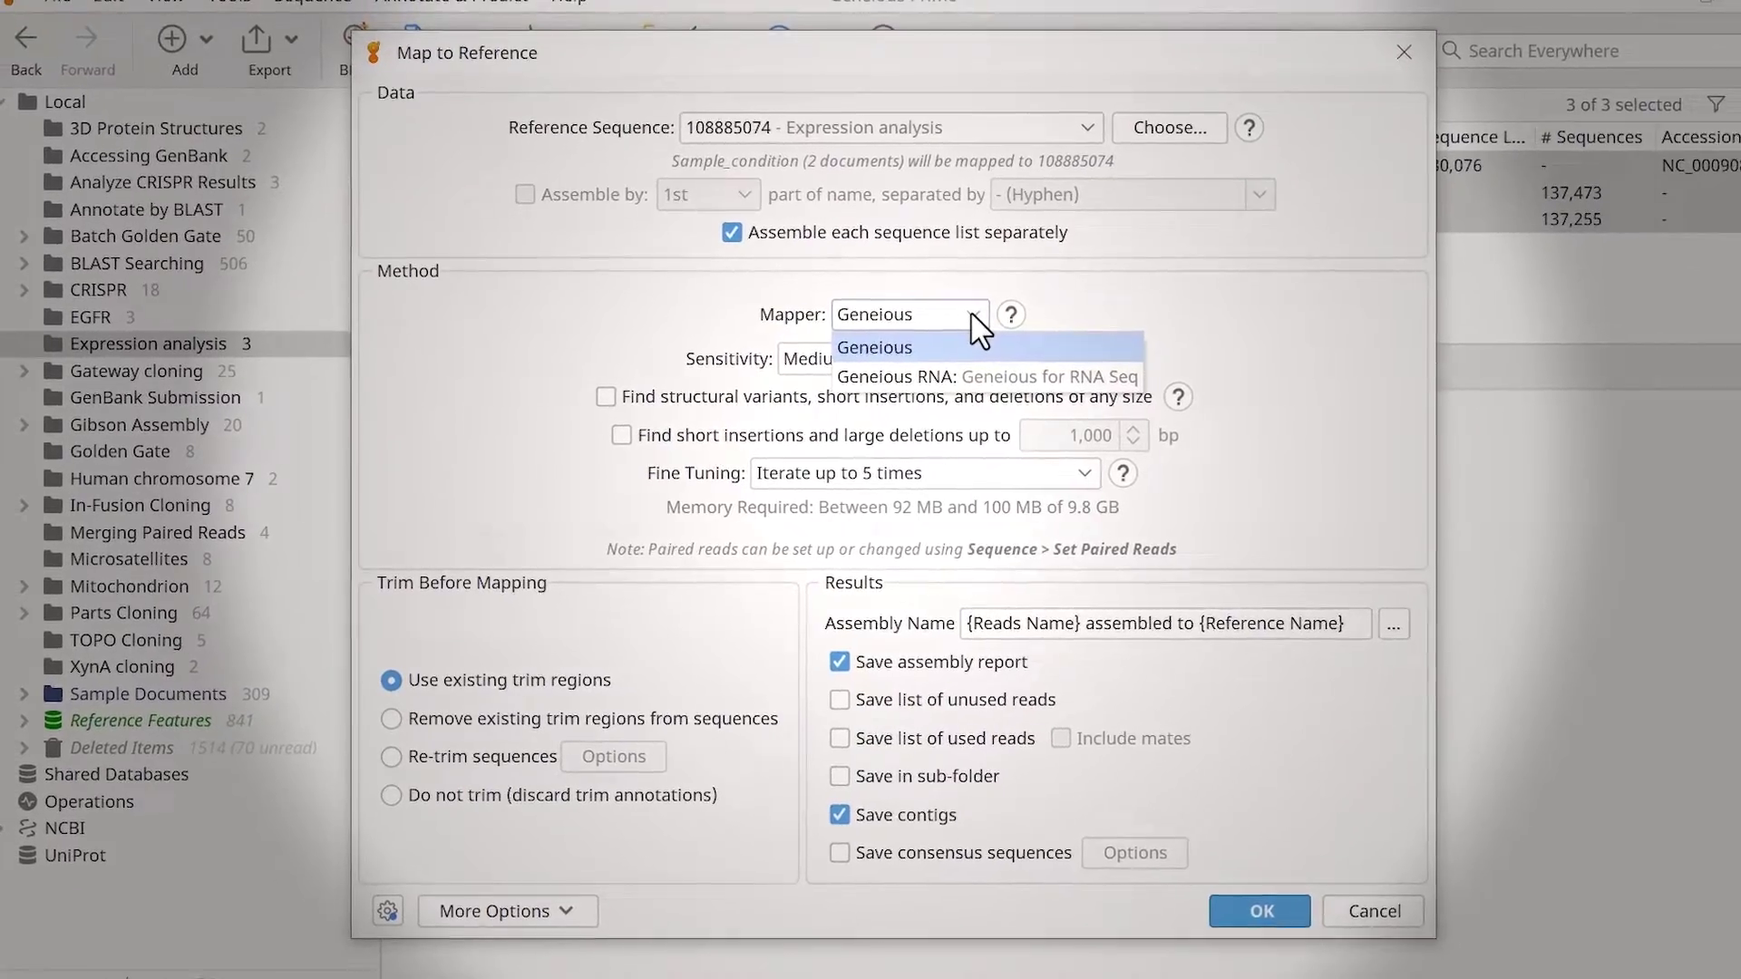
click(973, 311)
click(1010, 315)
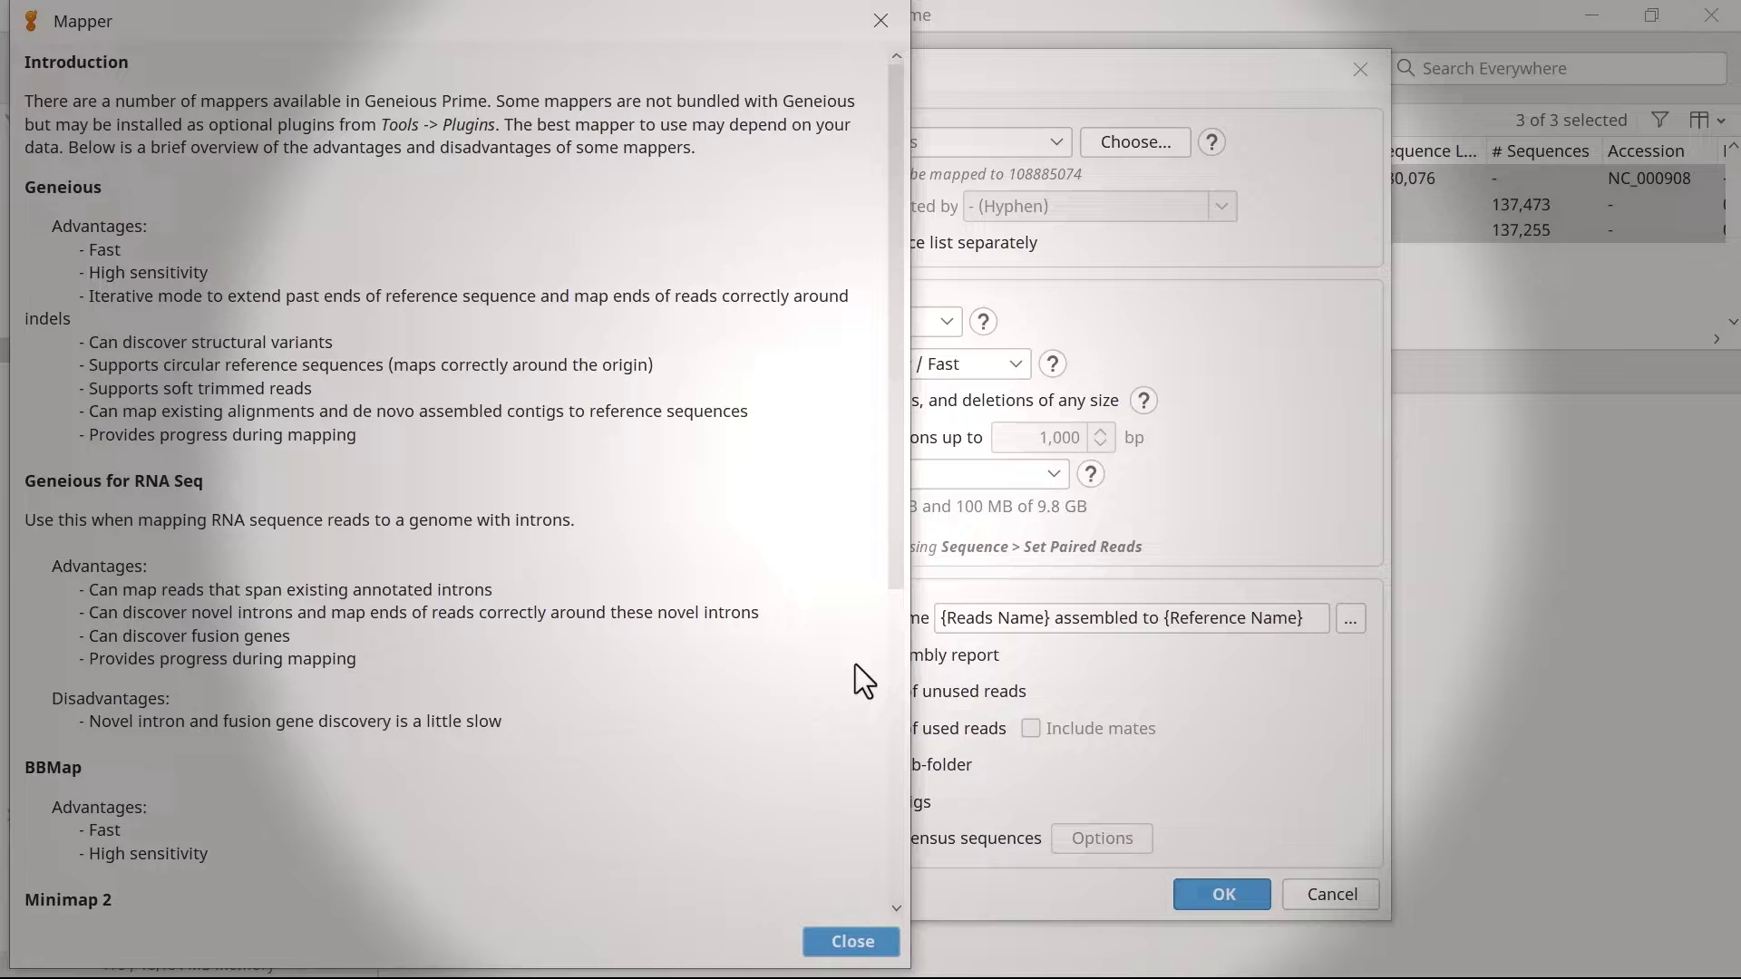
click(833, 941)
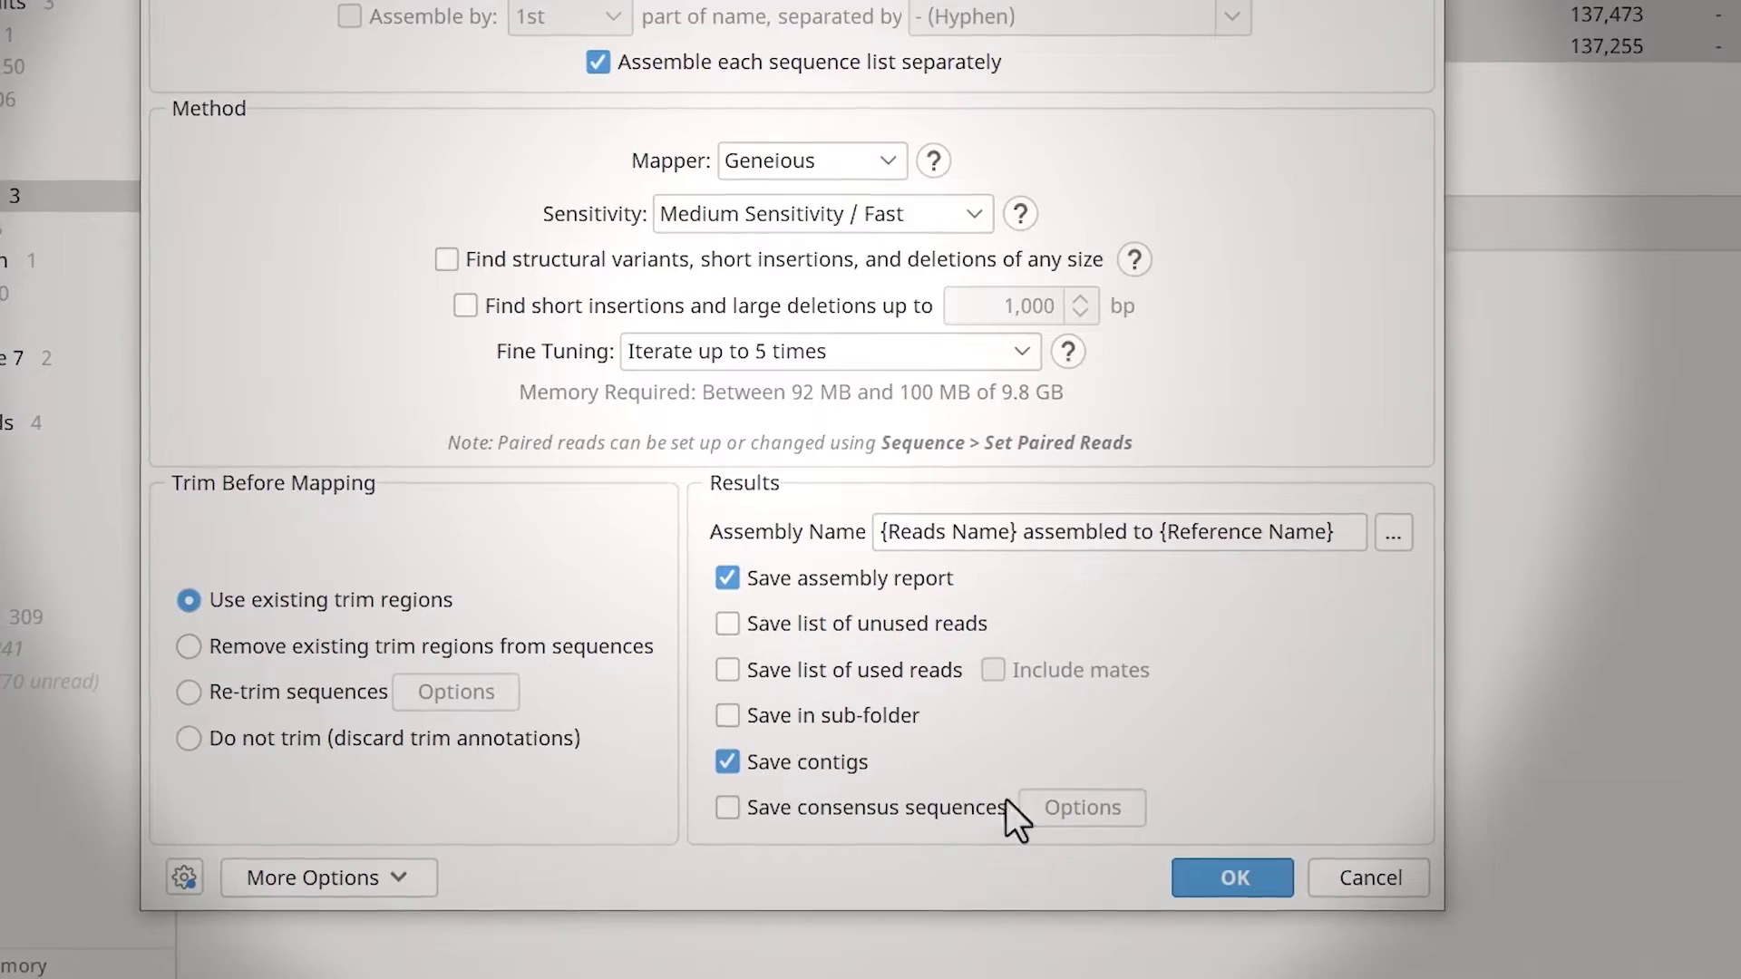
- Run the mapping, giving two contigs from 255,071 reads, and open the Sample_condition_1 assembly
click(1202, 864)
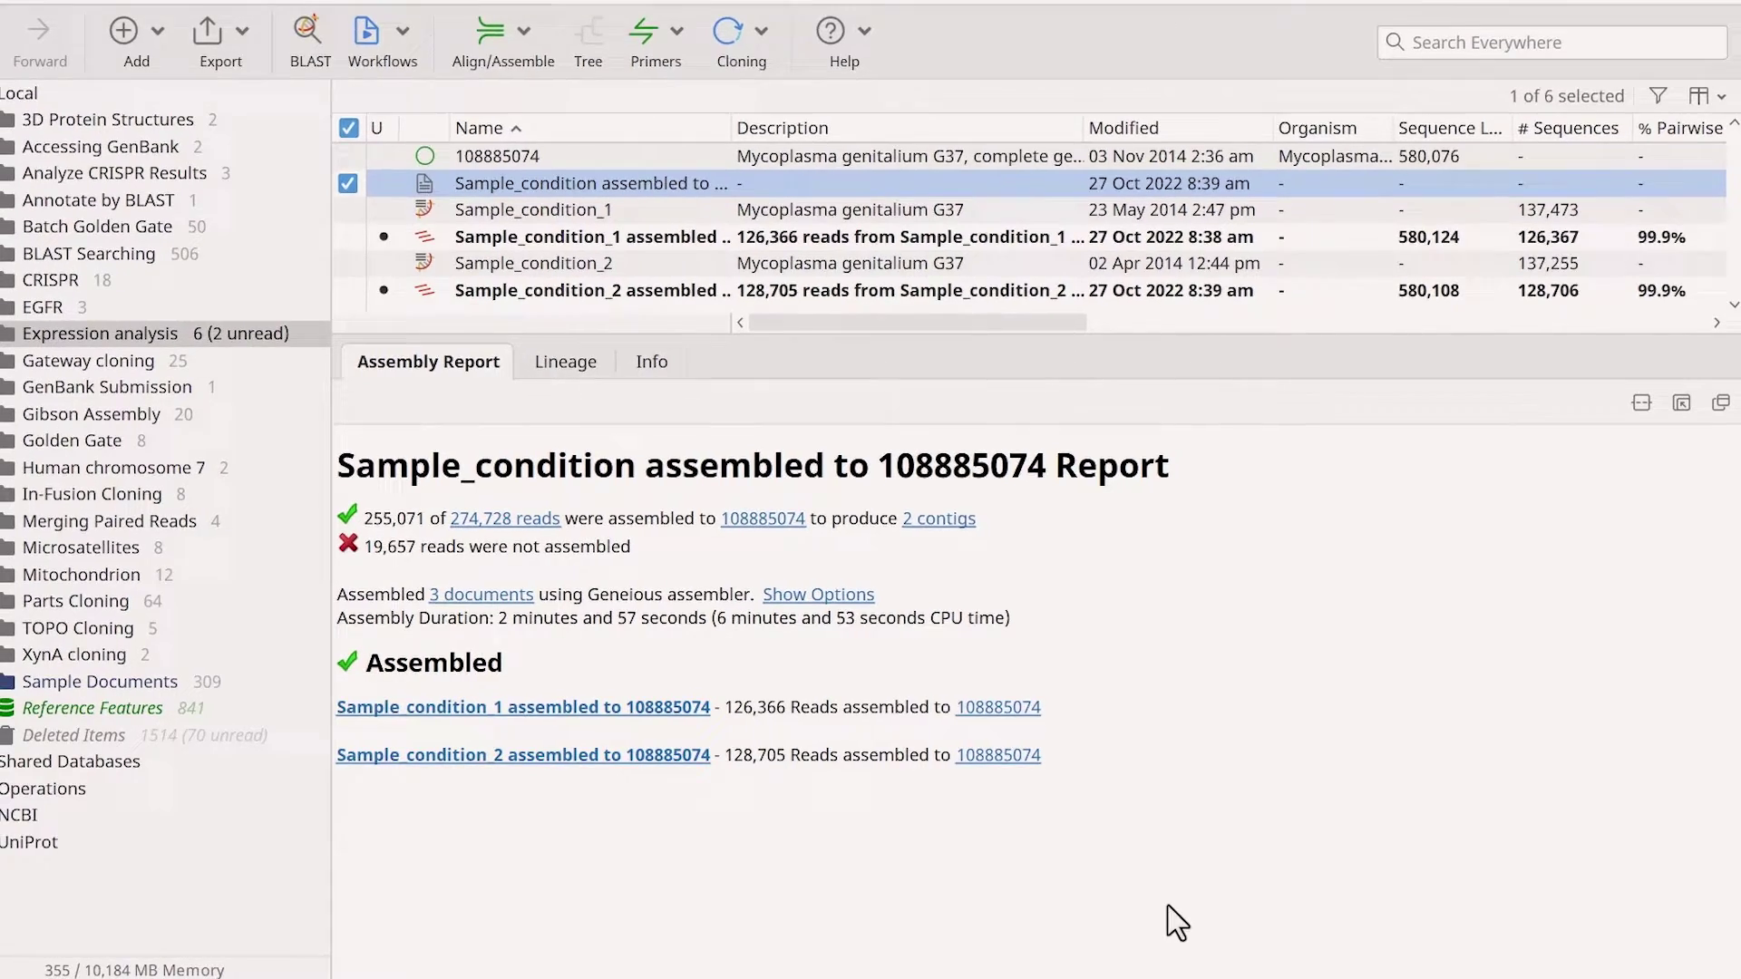
click(642, 259)
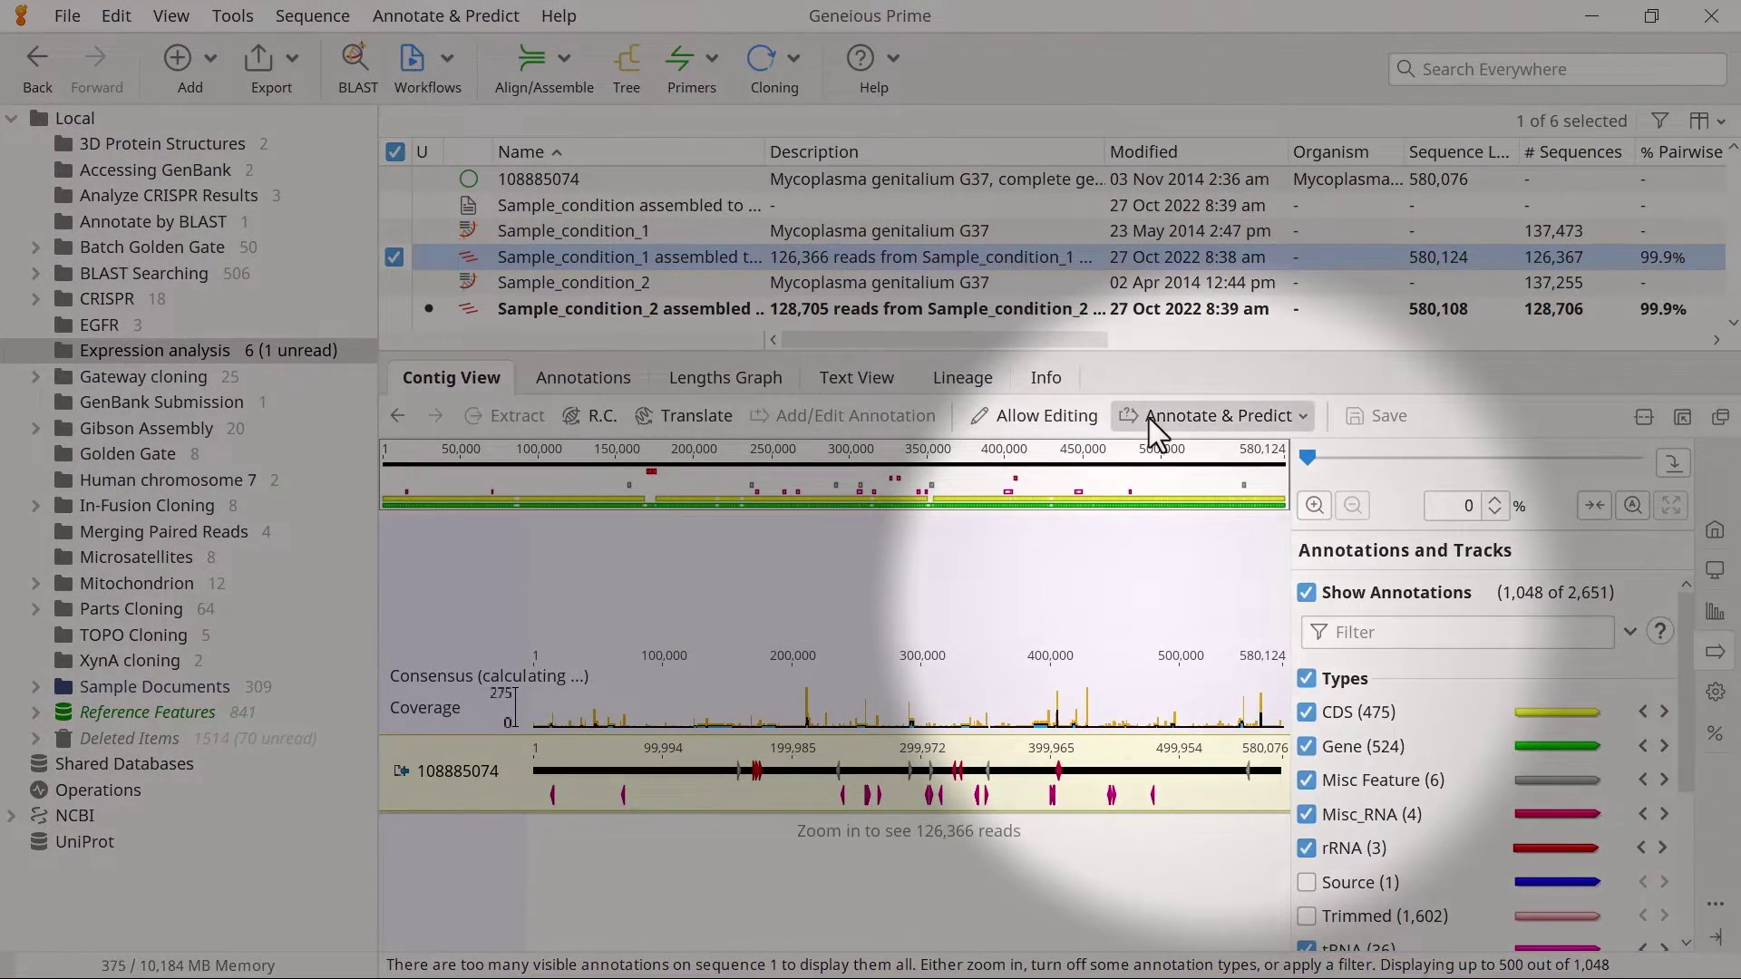
- Calculate CDS expression levels for Sample_condition_1 and save, applying changes to the 108885074 genome
click(1150, 417)
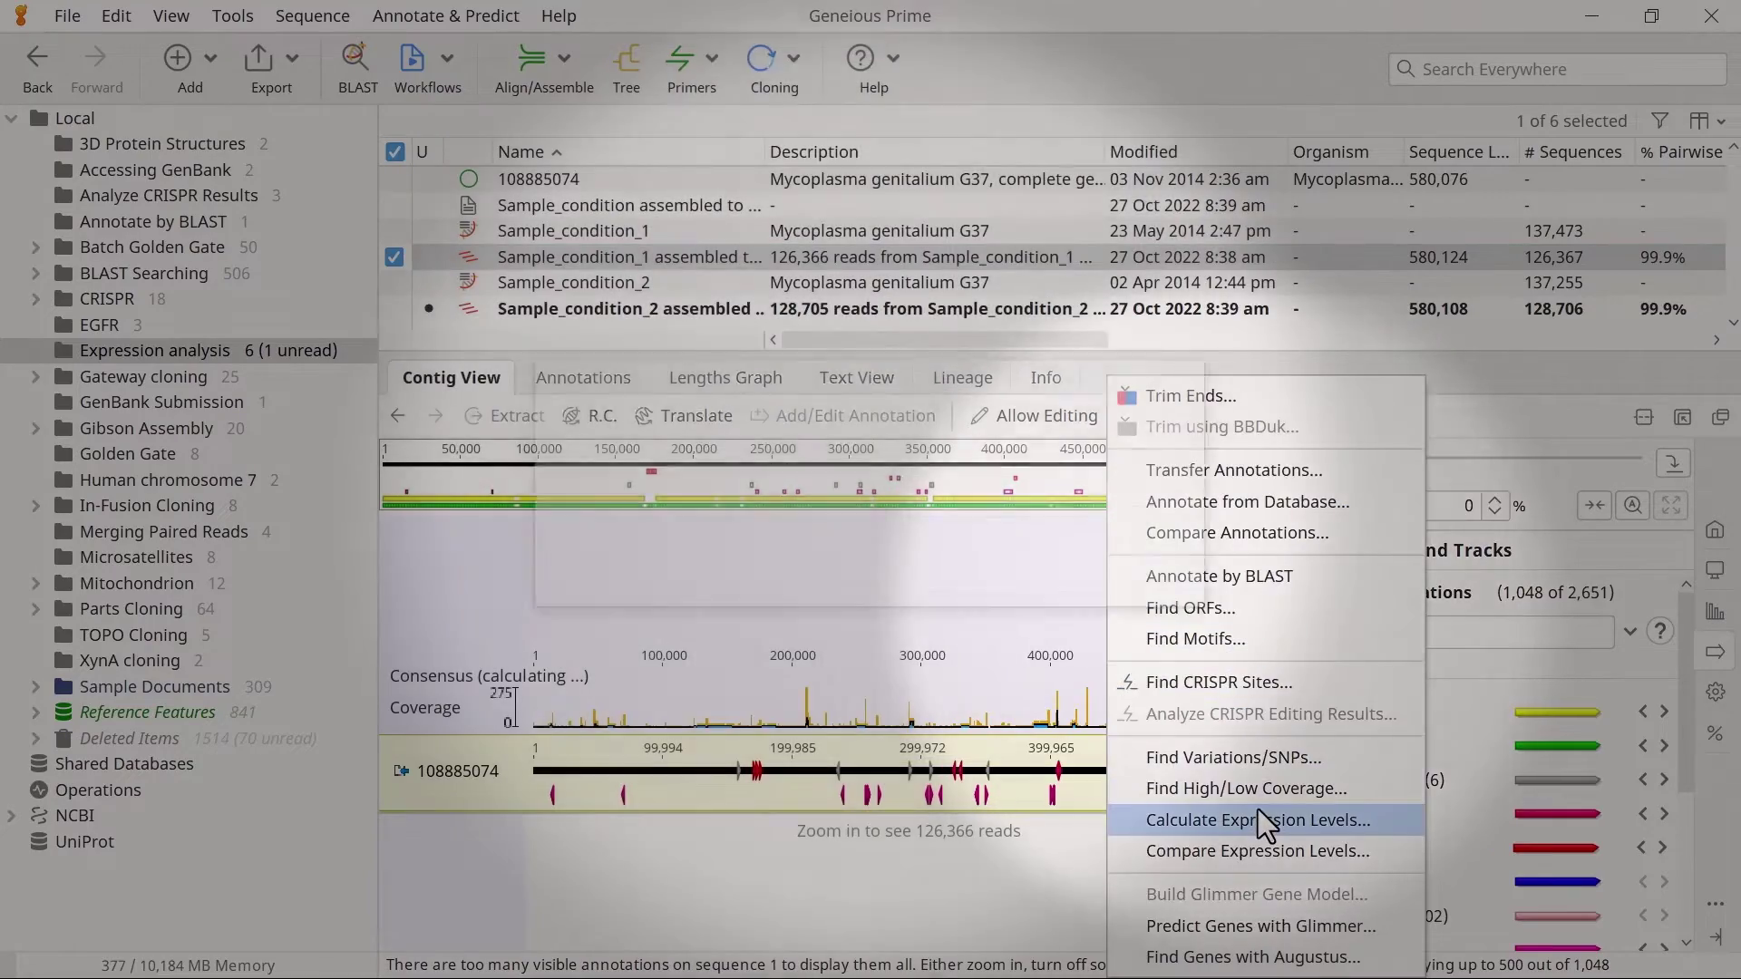
click(1259, 818)
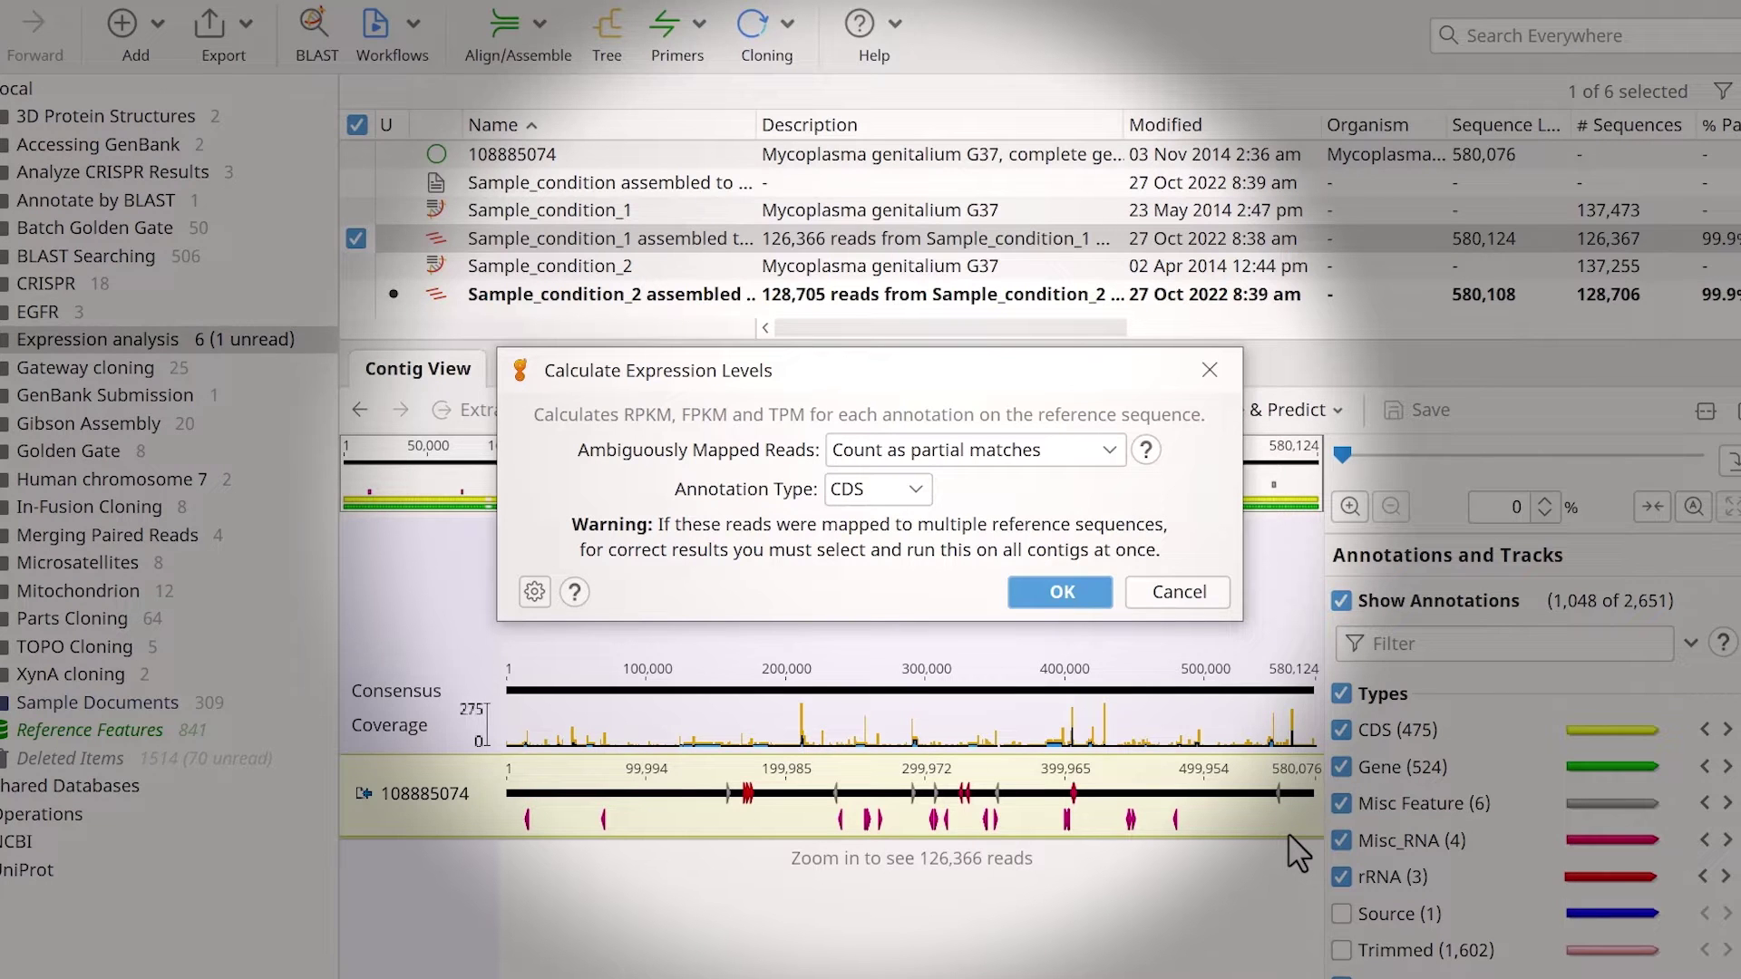
click(1041, 590)
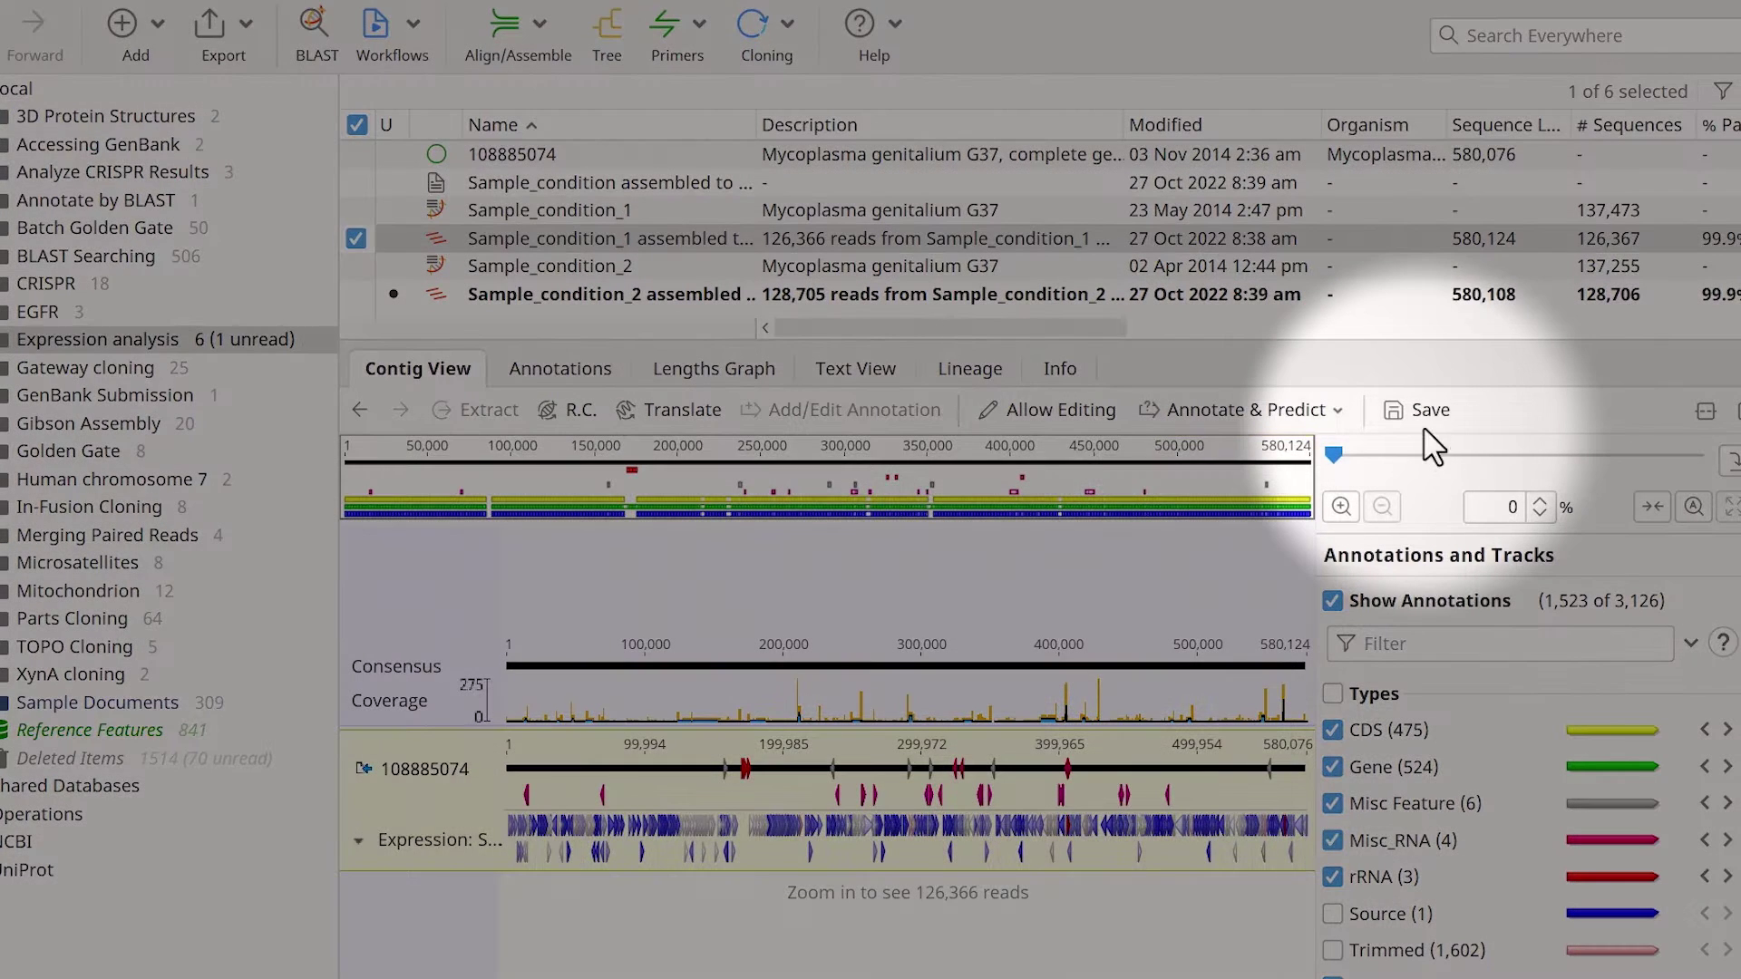
click(1437, 412)
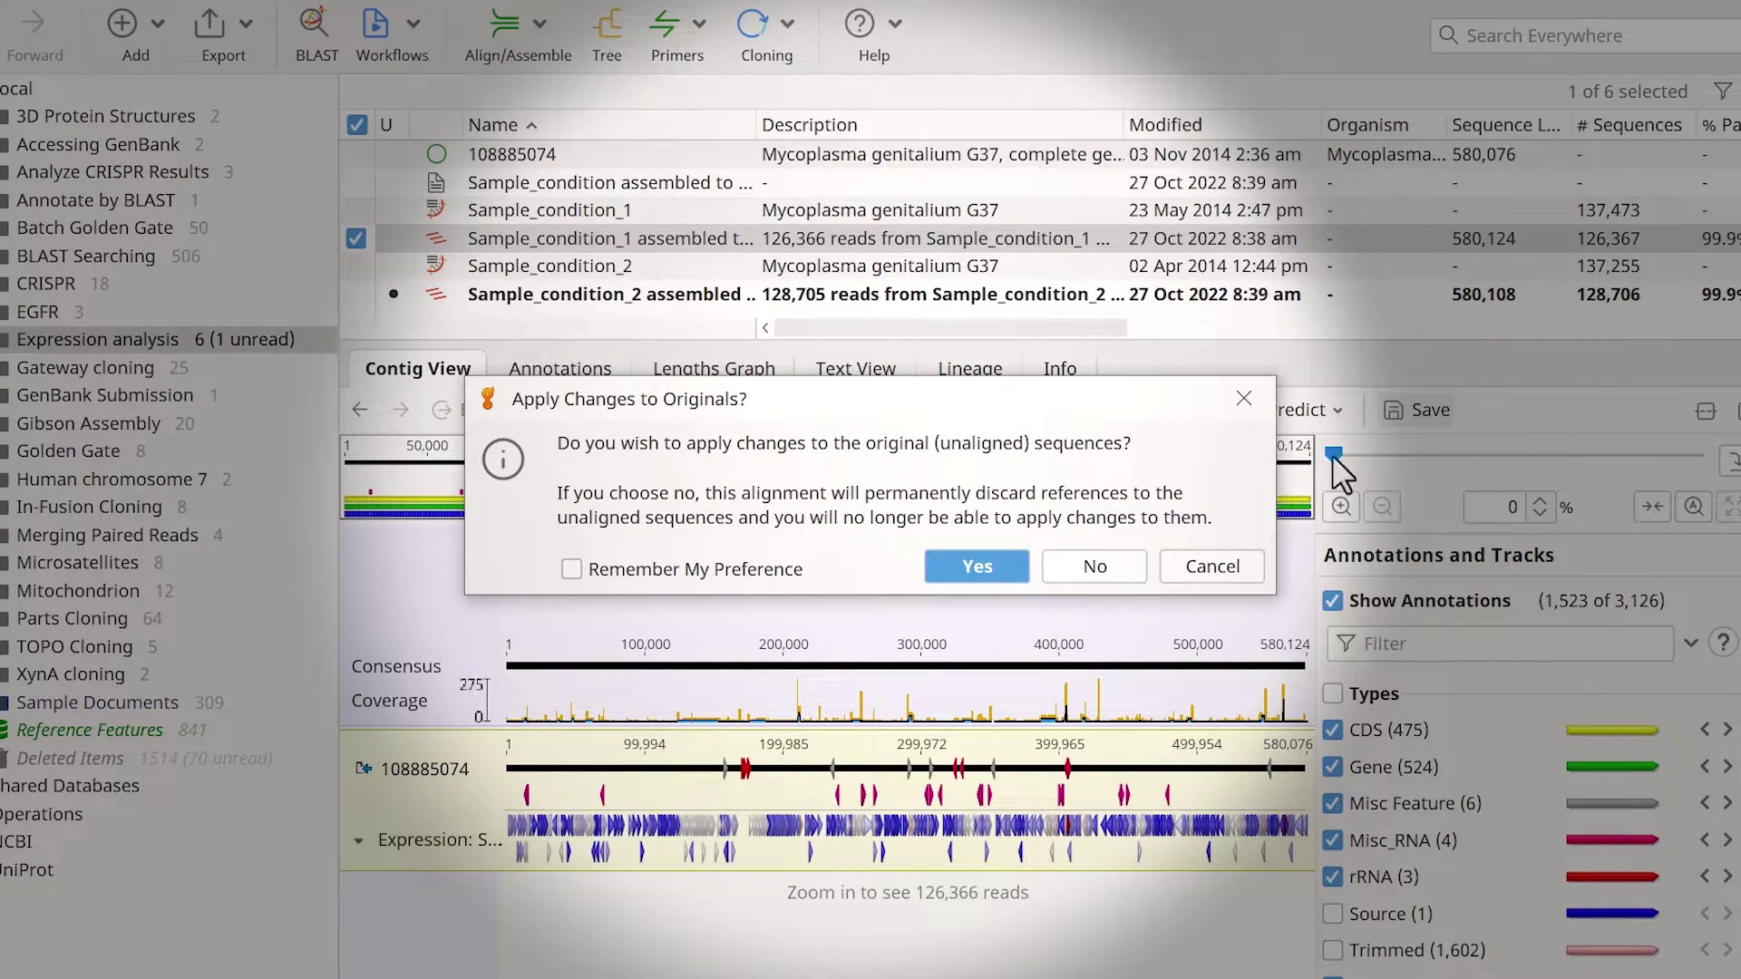
click(987, 569)
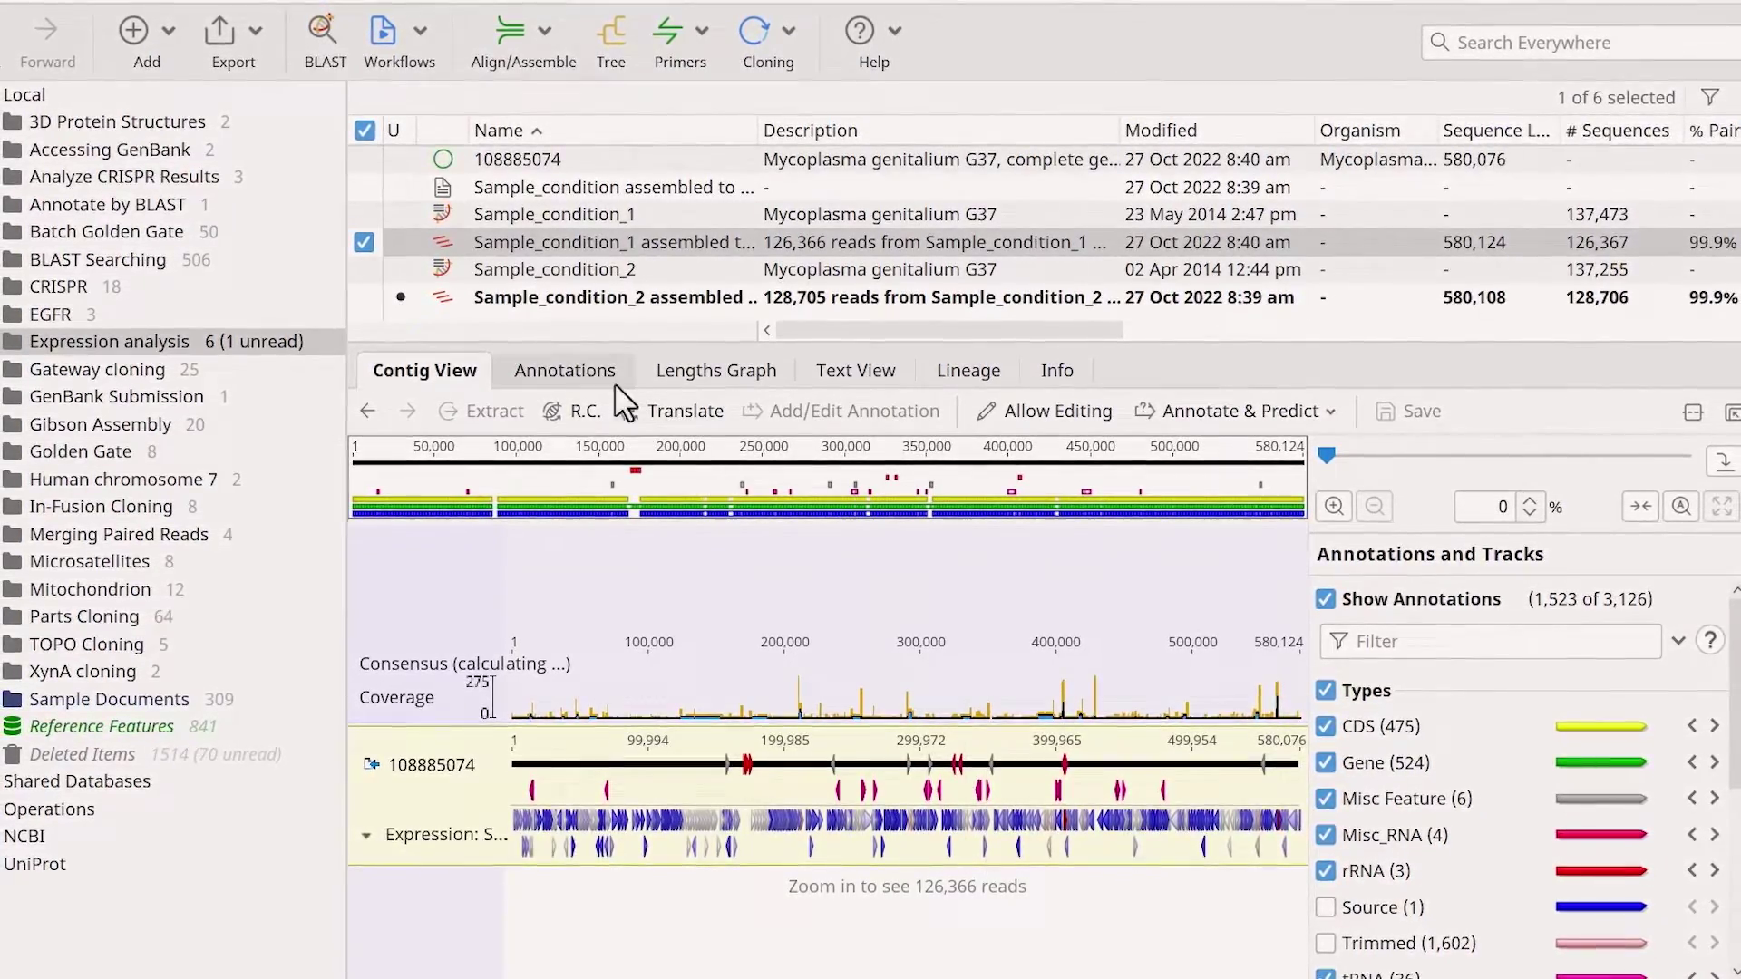
- Calculate CDS expression levels for Sample_condition_2 and save, applying changes to the original sequences
click(563, 297)
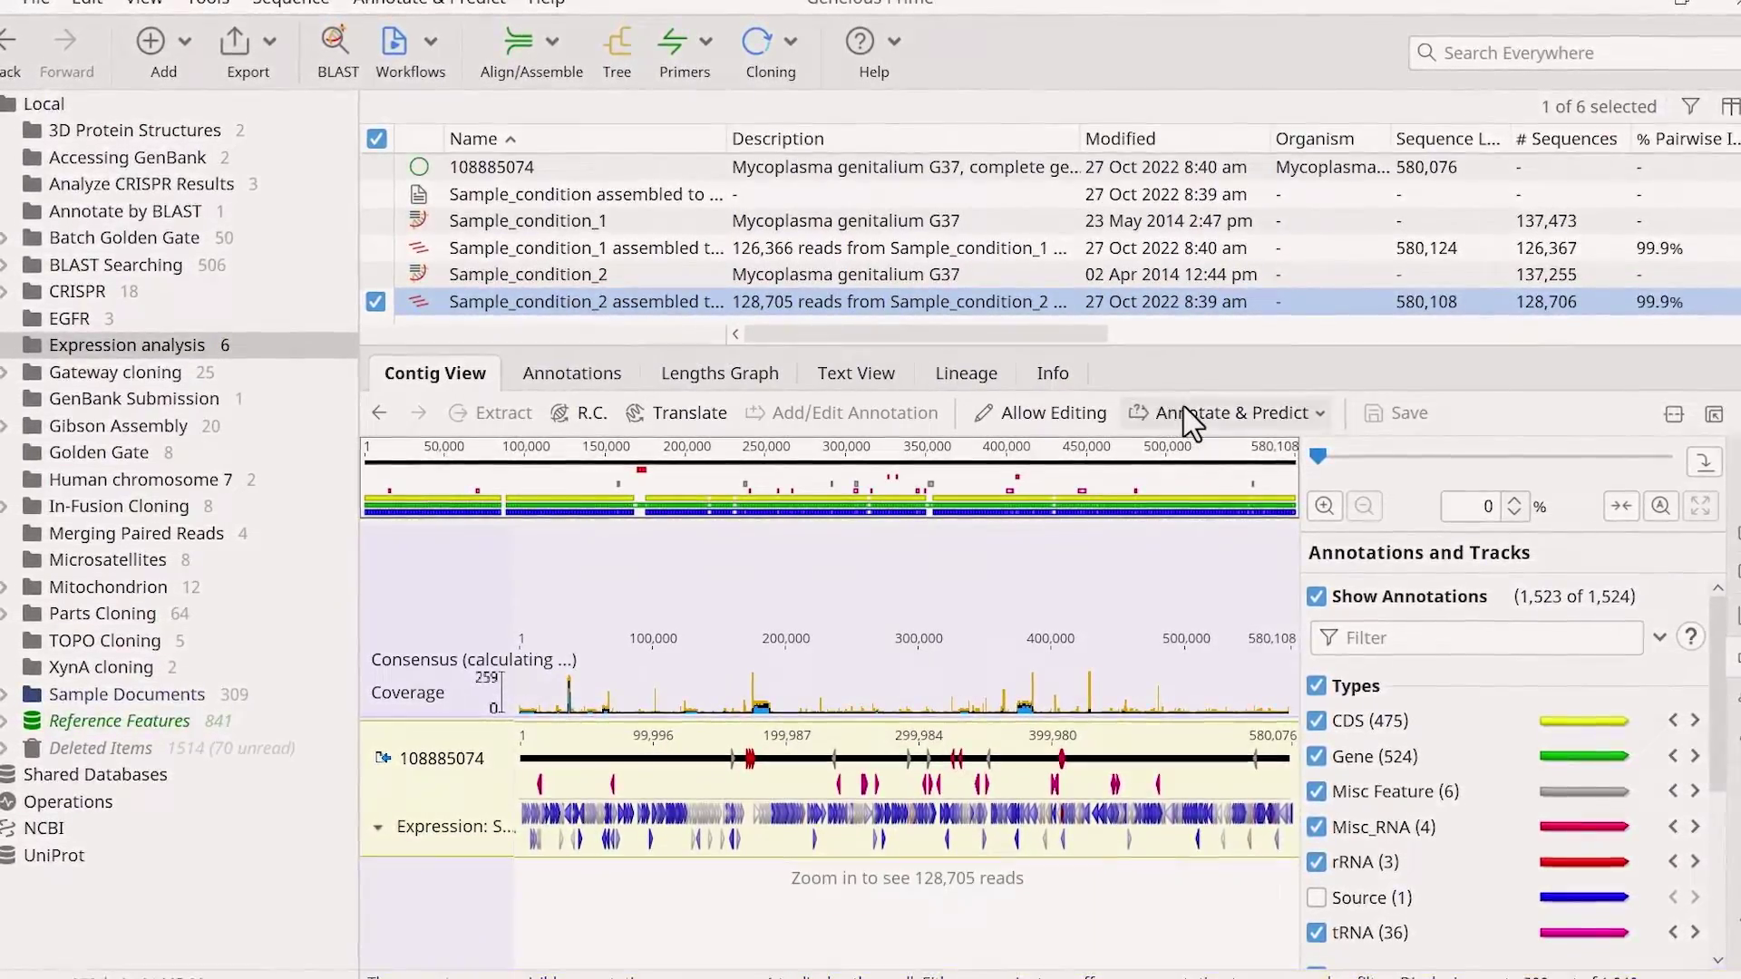
click(1188, 413)
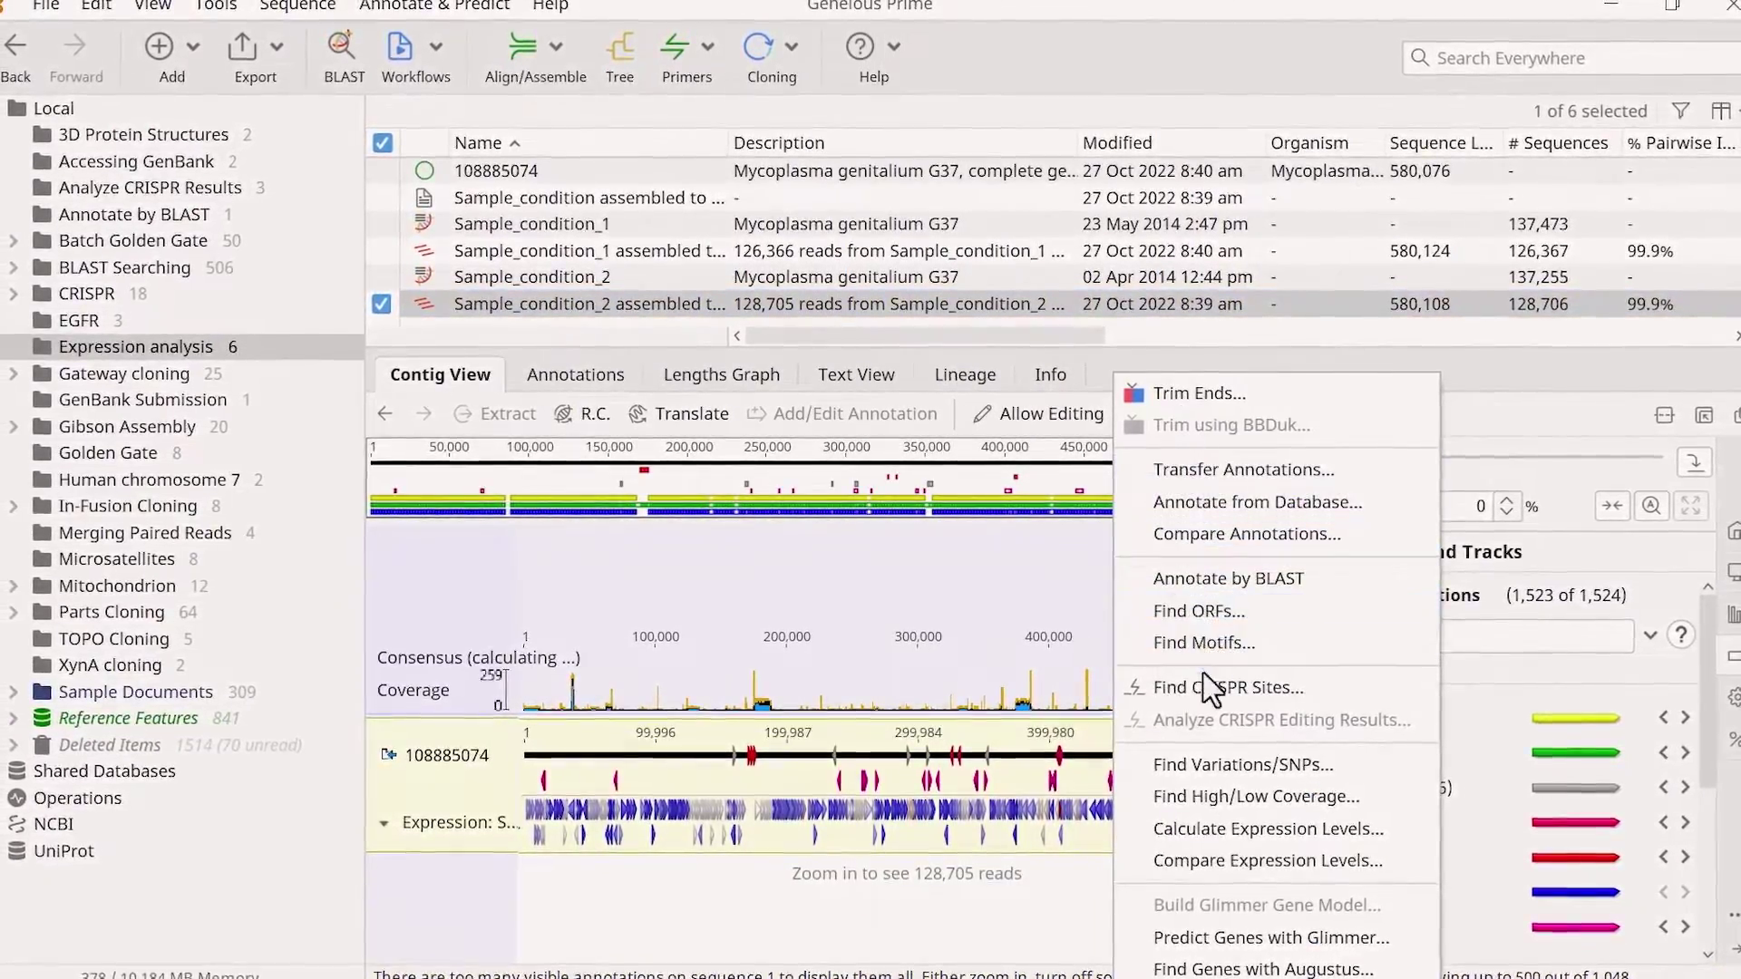
click(1235, 829)
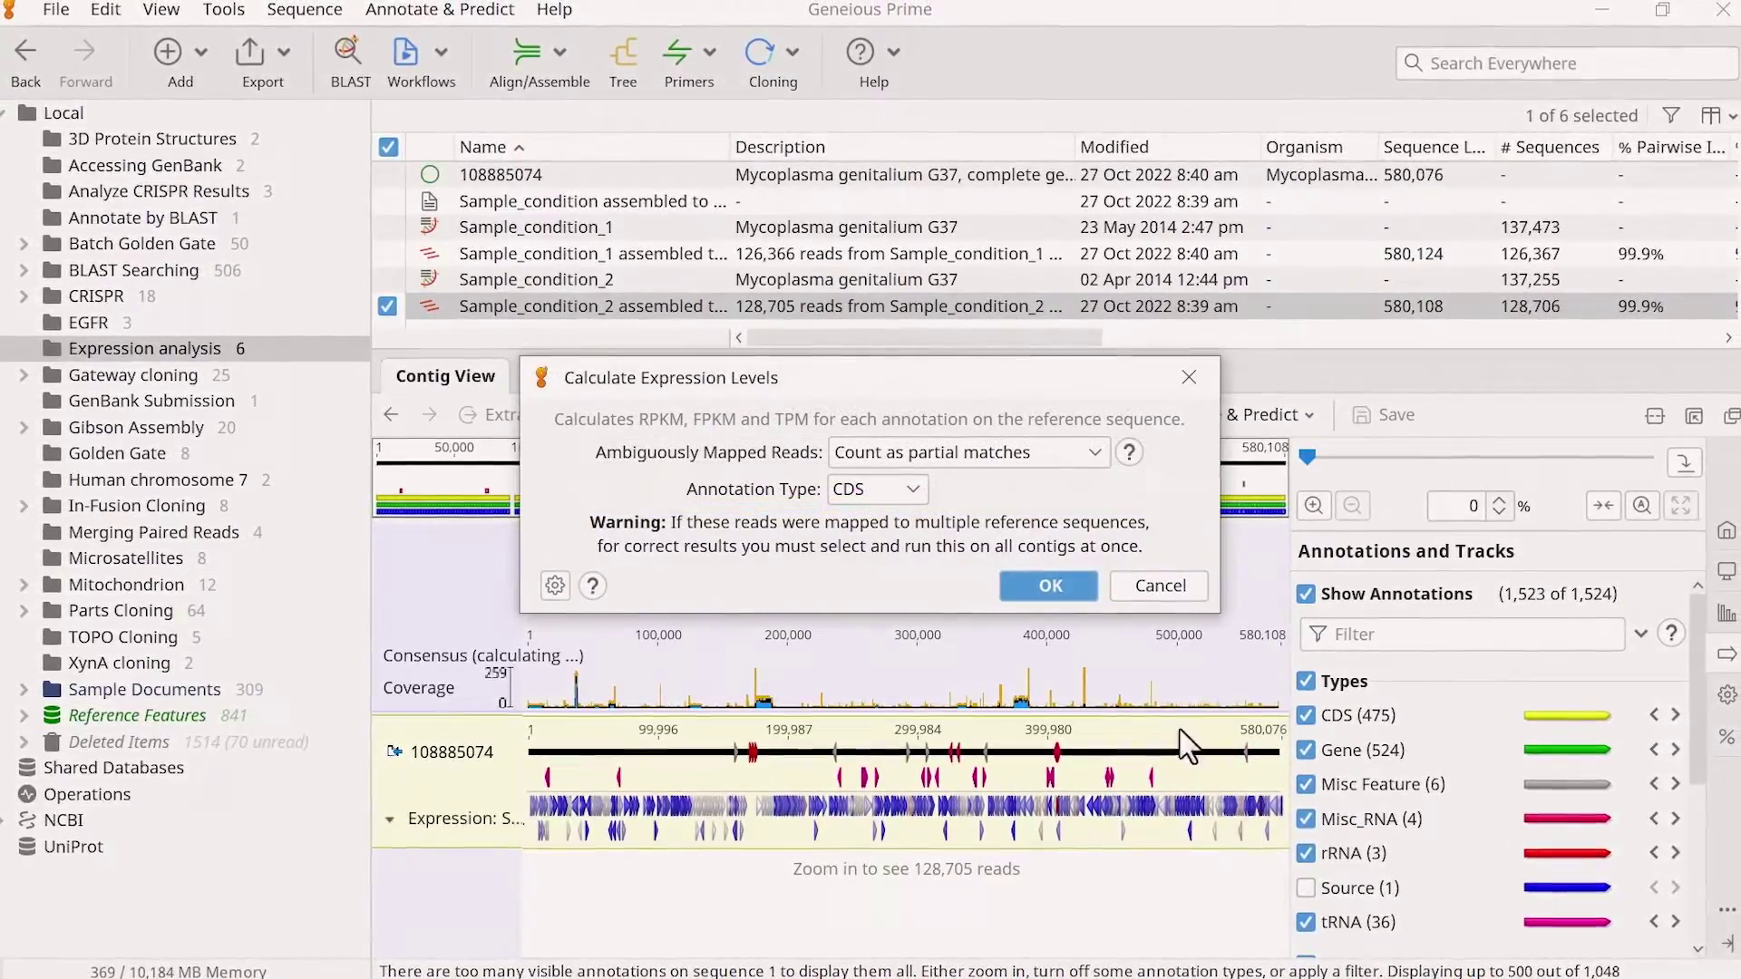
click(1068, 591)
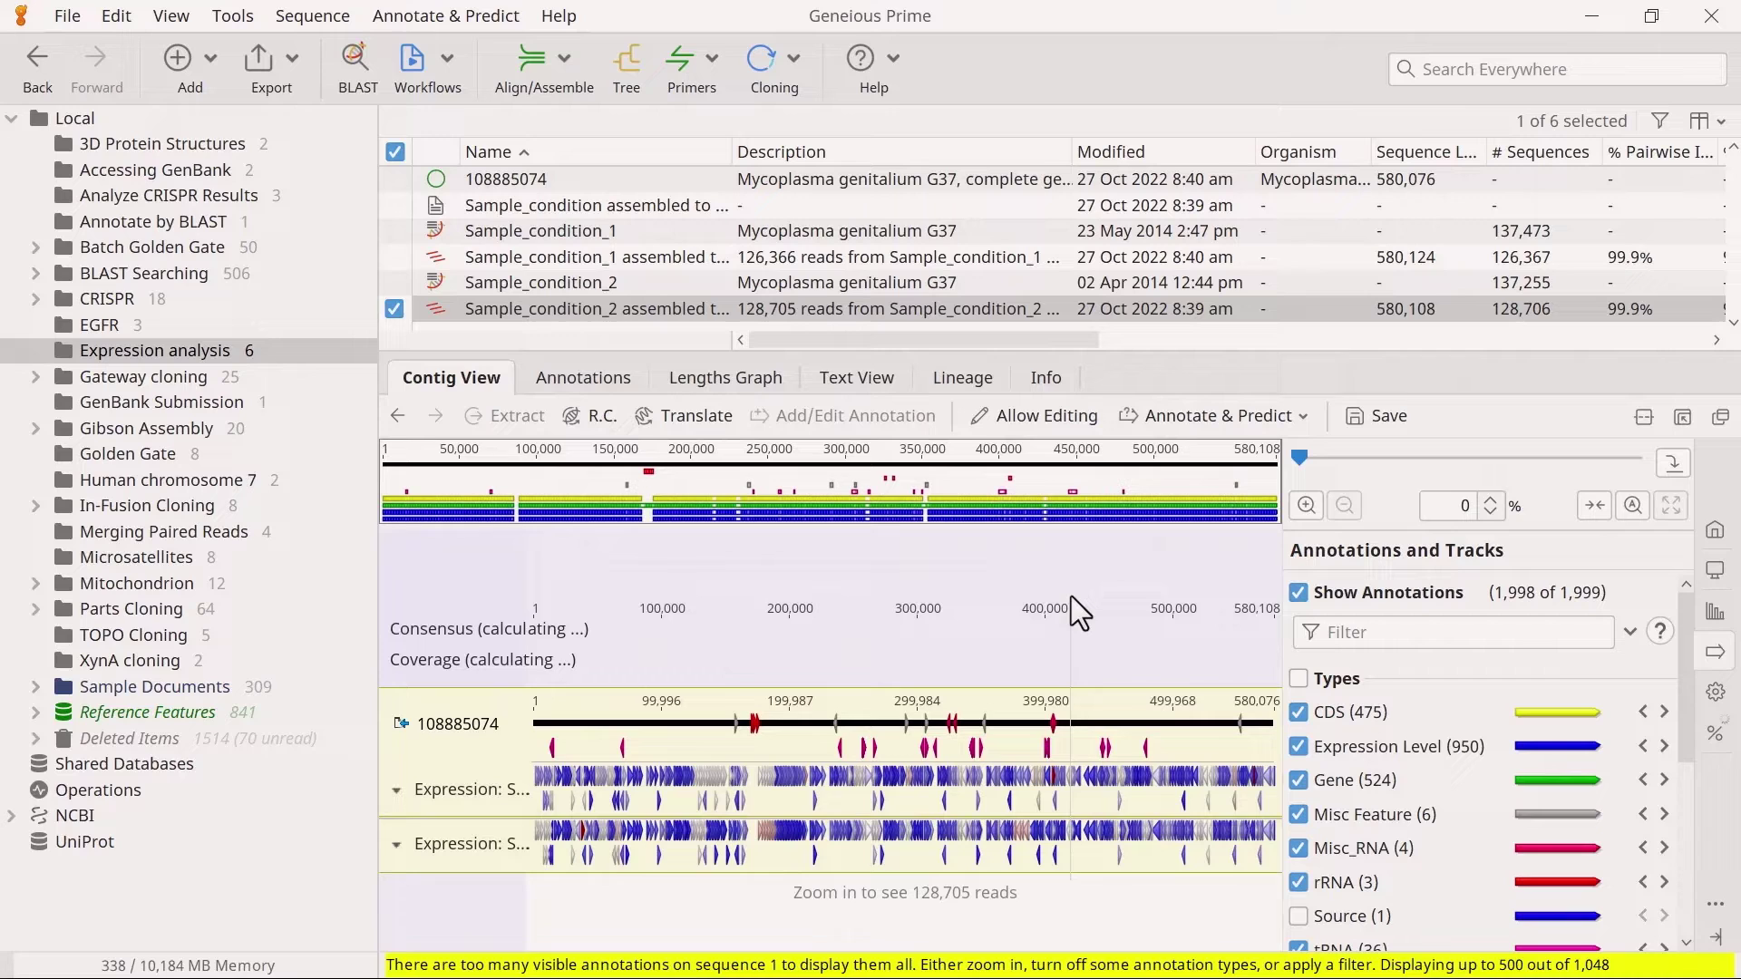
click(1376, 419)
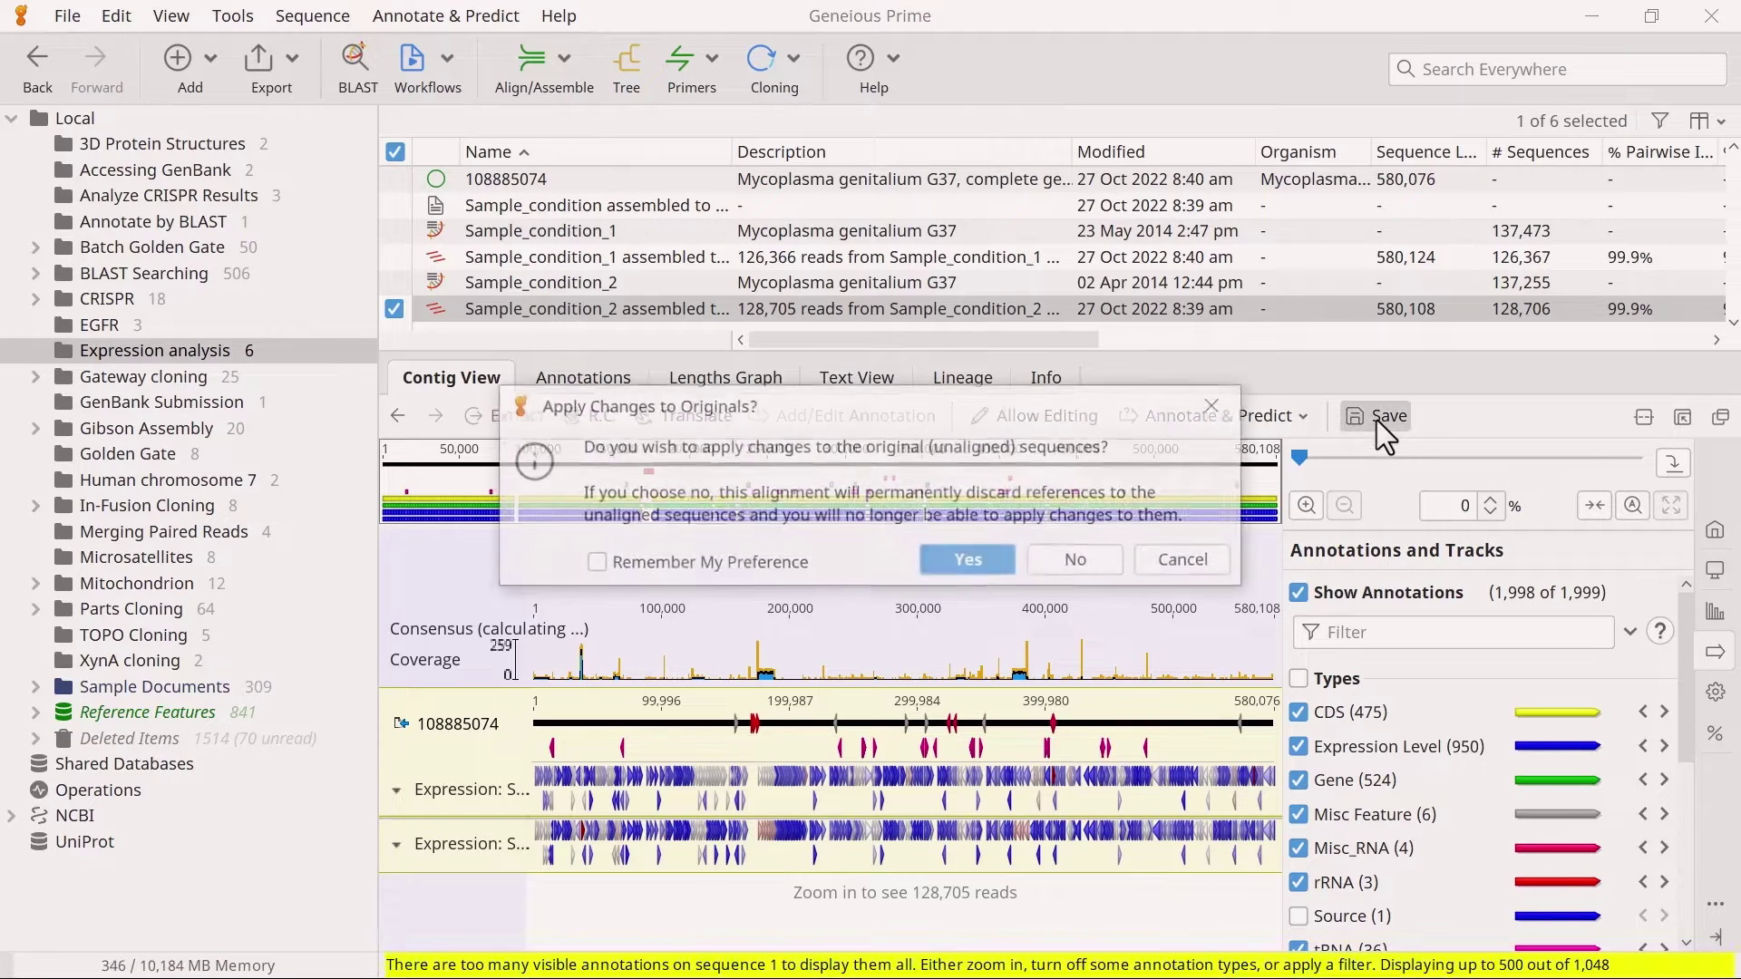
click(969, 563)
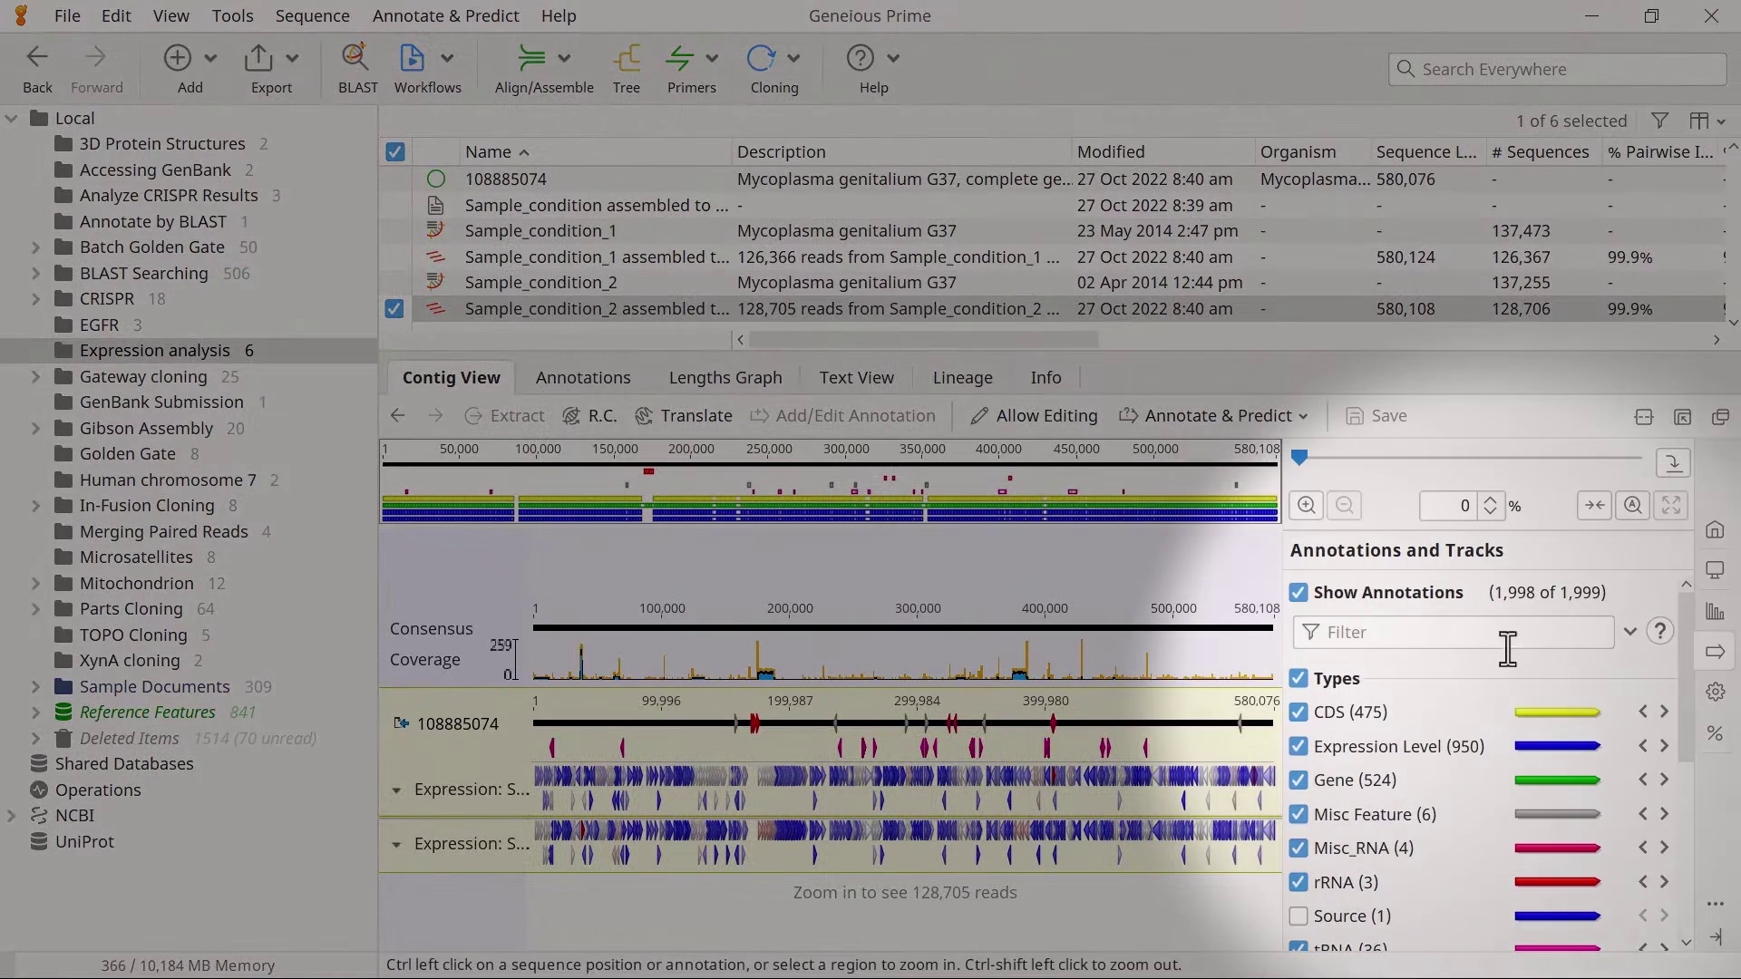
- Toggle both condition expression tracks off and on, then open the 108885074 reference genome
drag(1683, 682, 1675, 879)
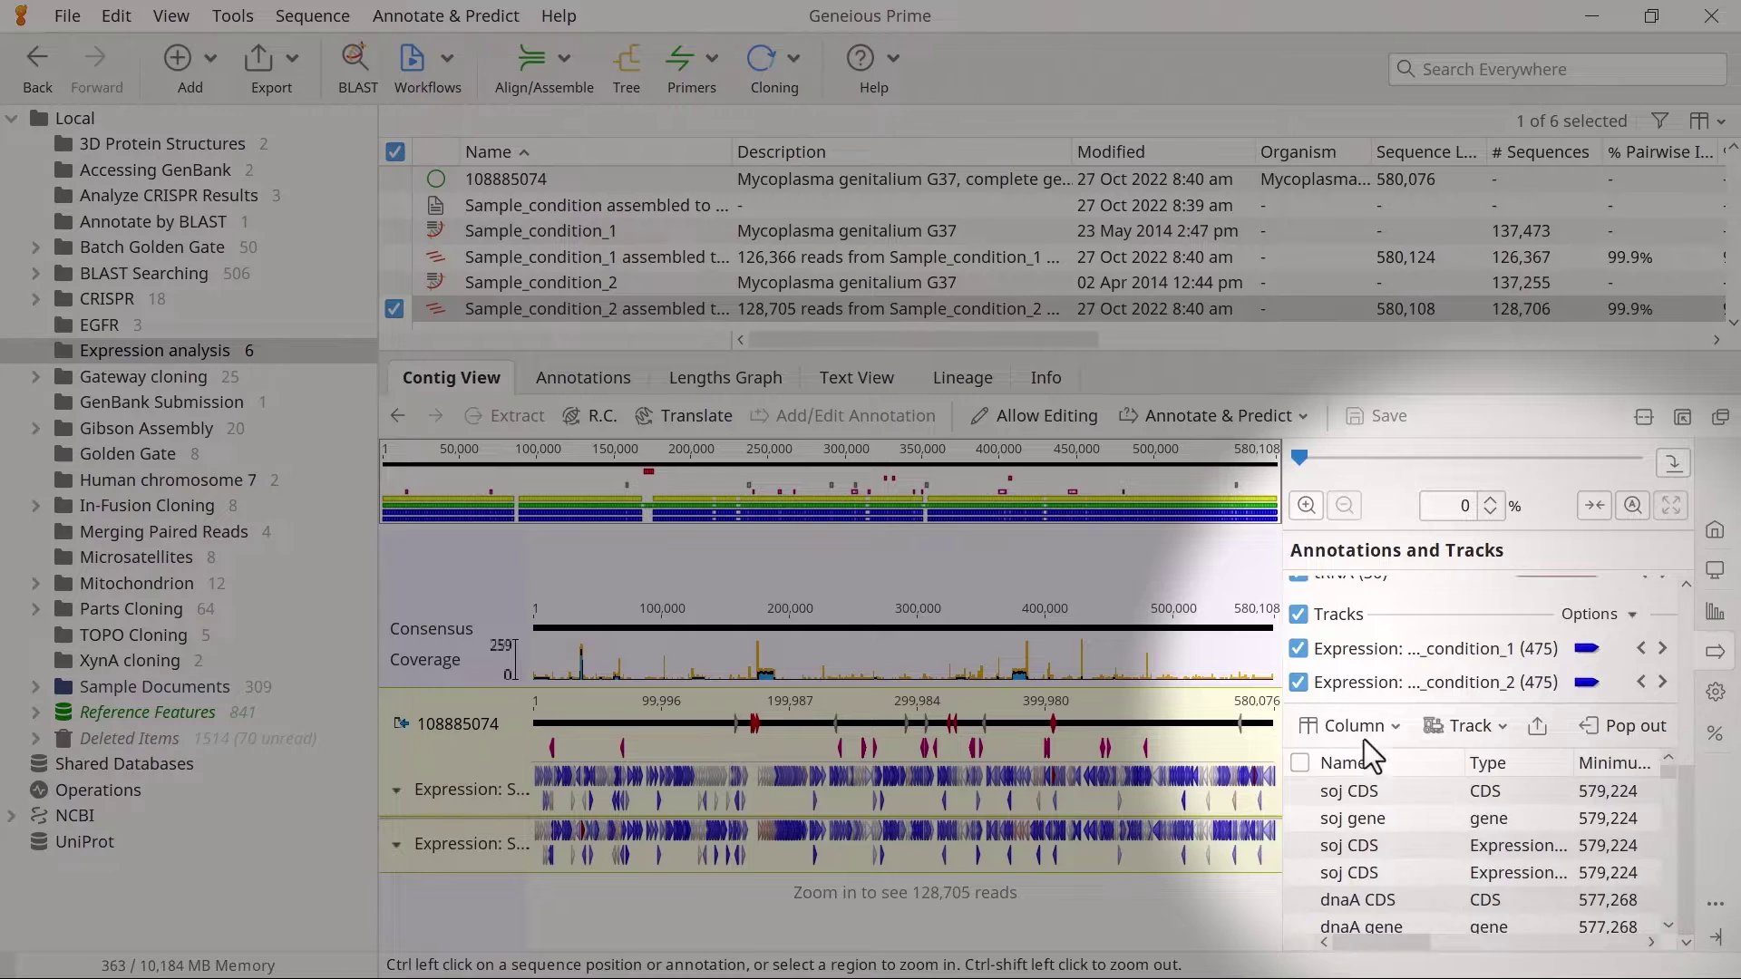
click(1298, 648)
click(1298, 649)
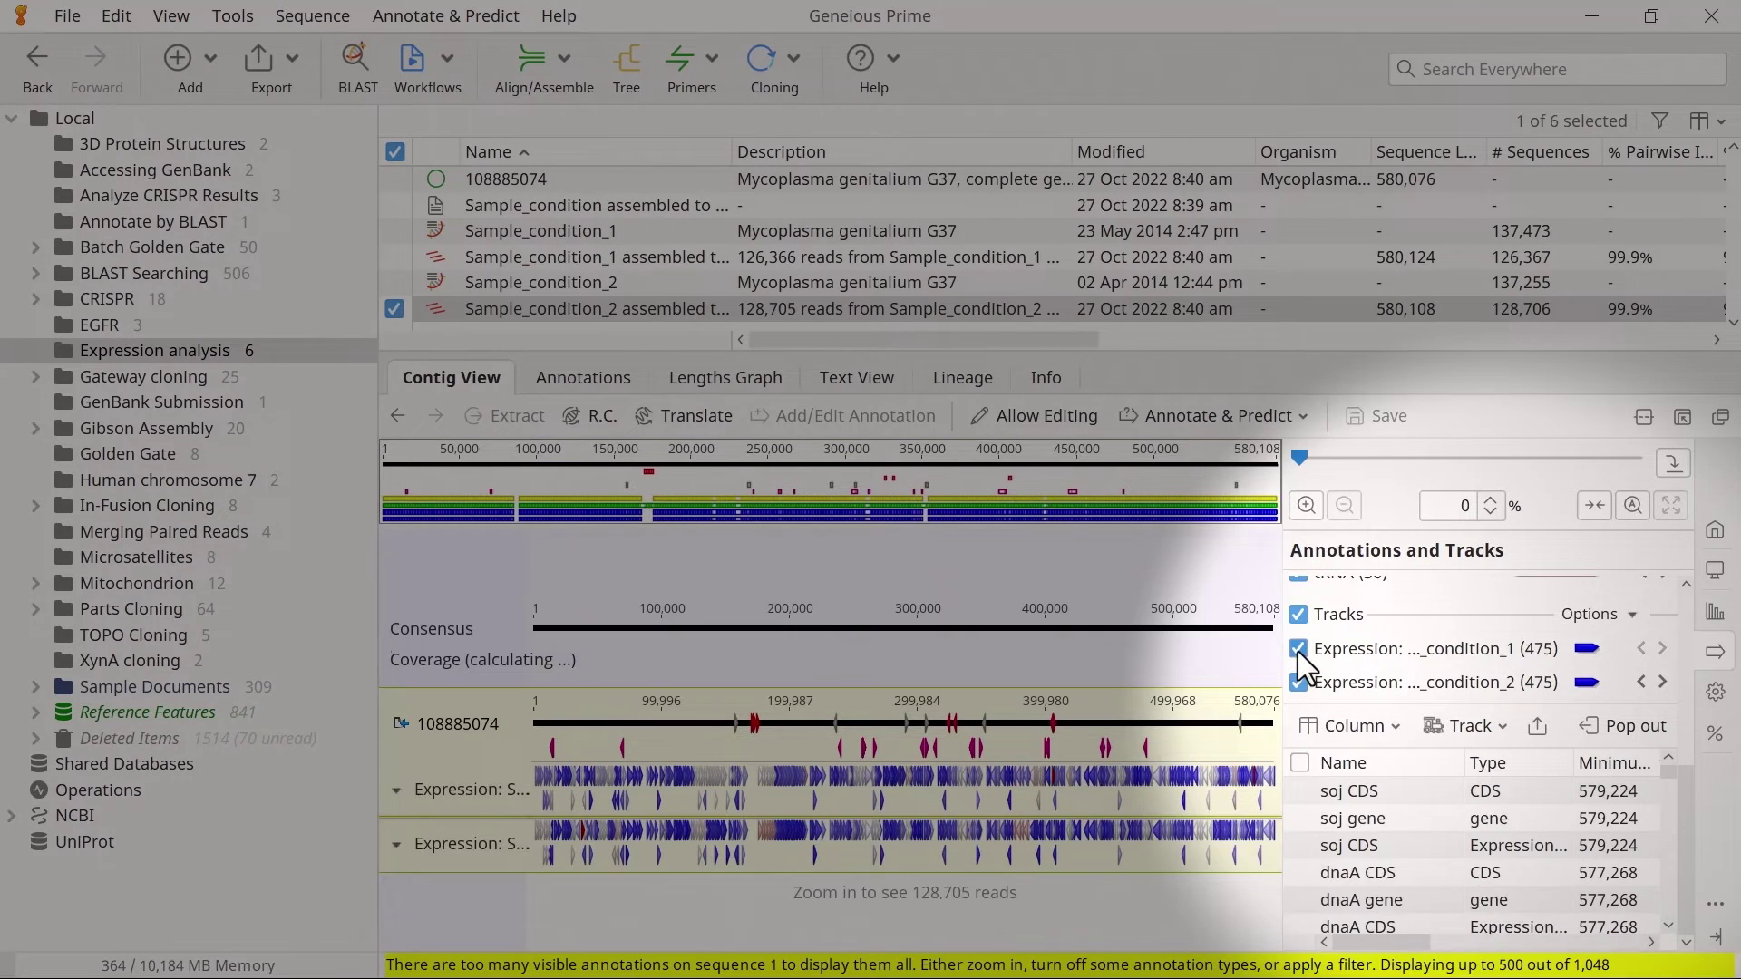
click(1297, 682)
click(1298, 682)
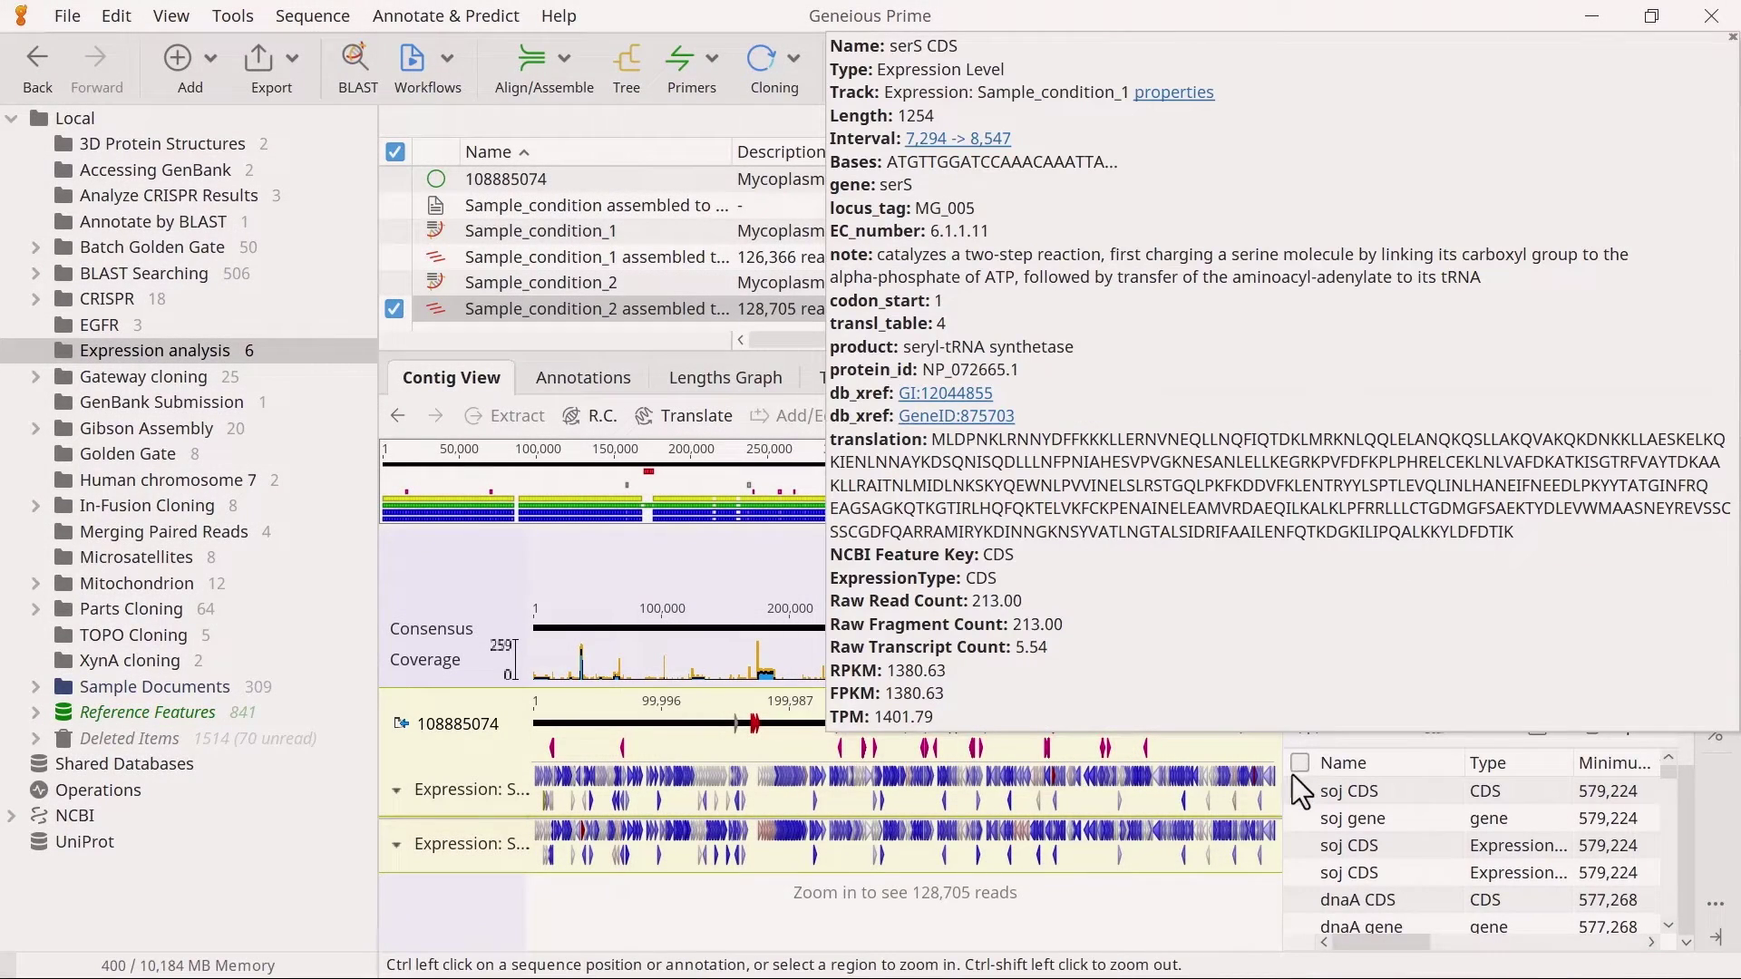
click(634, 185)
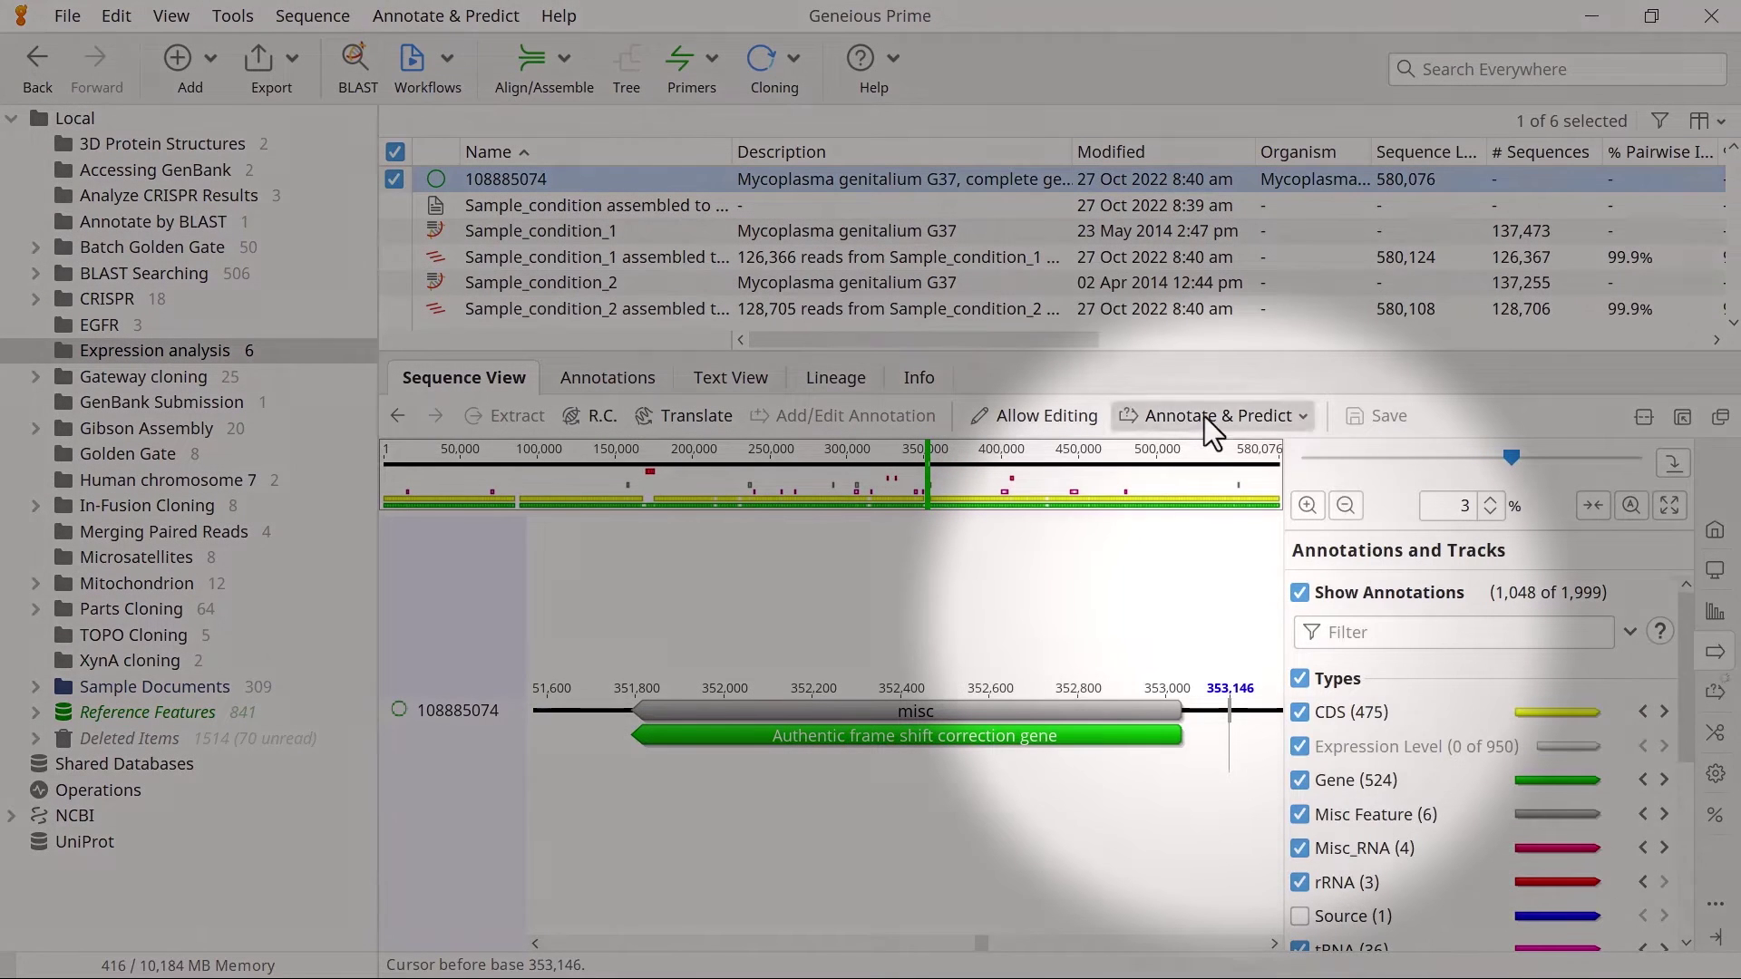
- Compare expression levels by Transcripts, normalized by Median of Gene Expression Ratios
click(1204, 416)
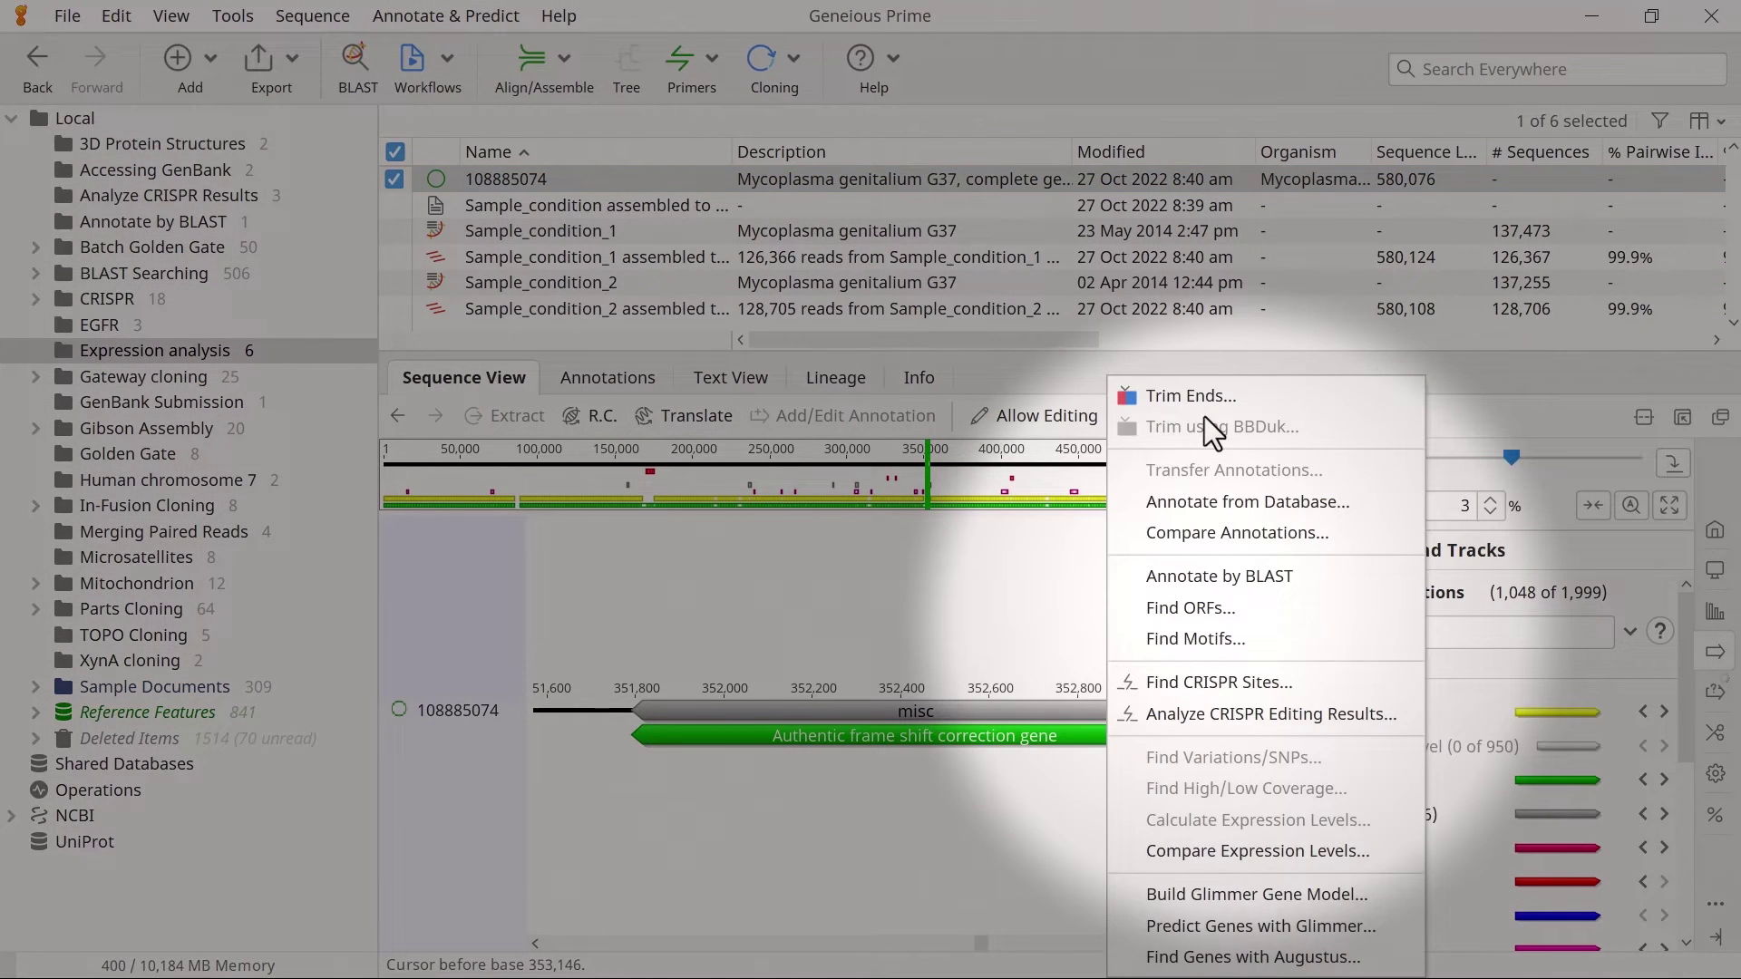
click(1232, 845)
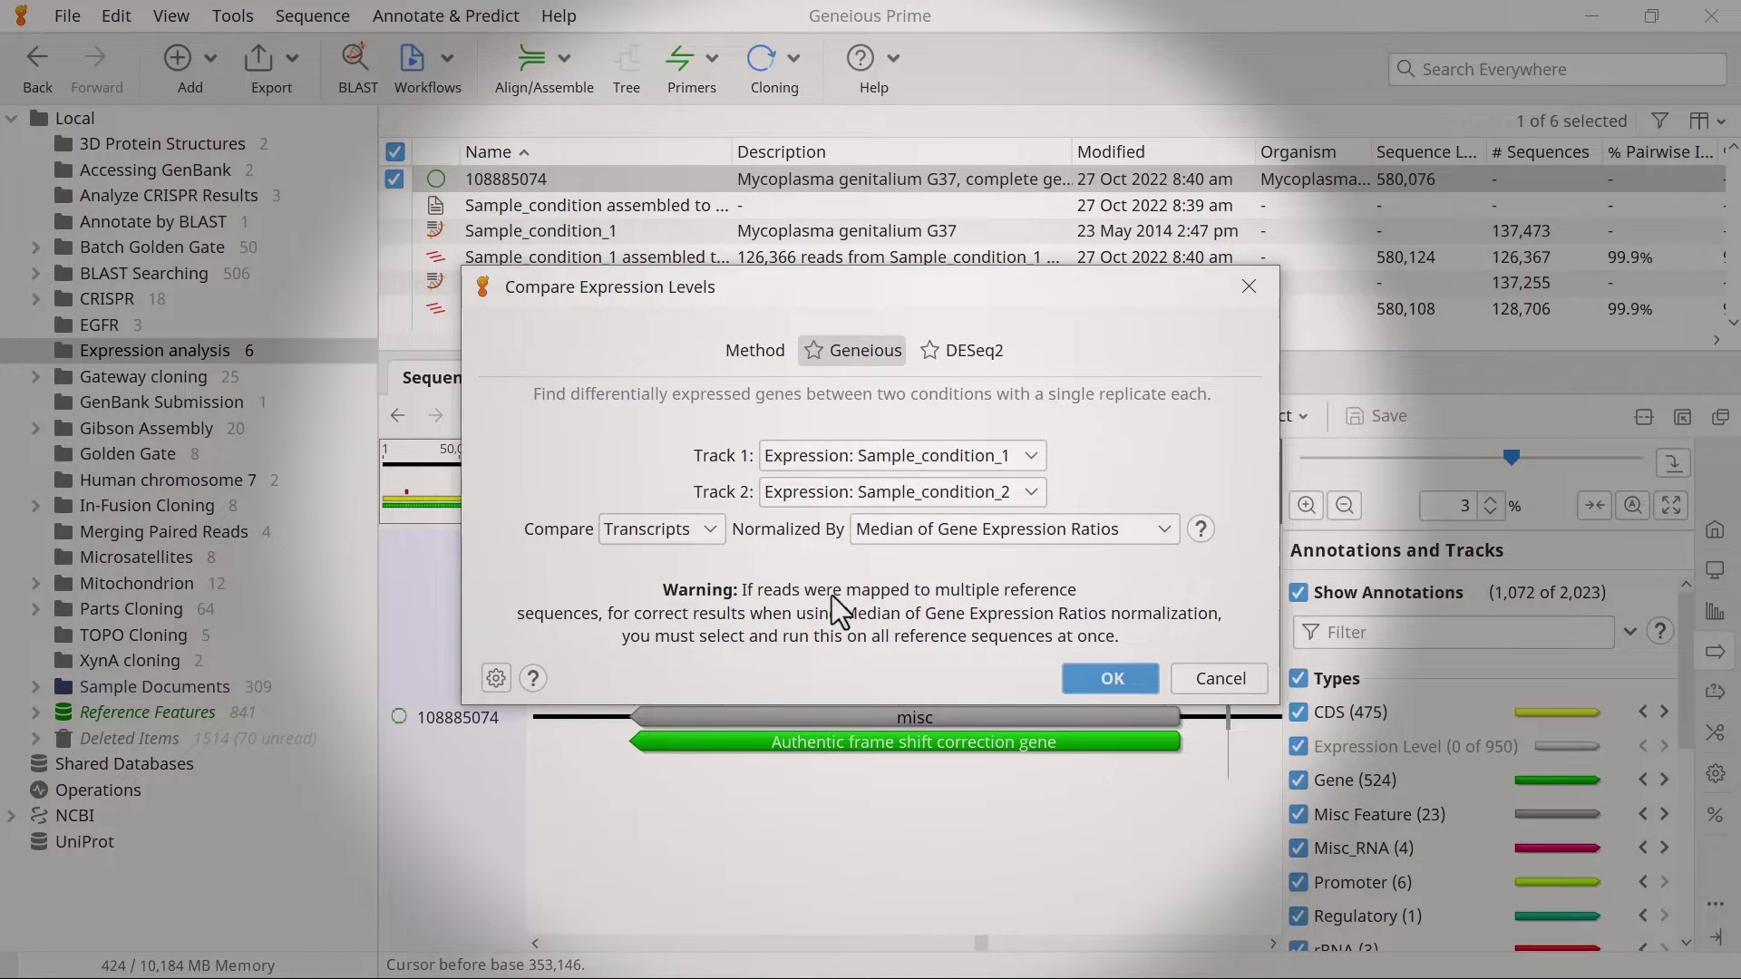
click(707, 526)
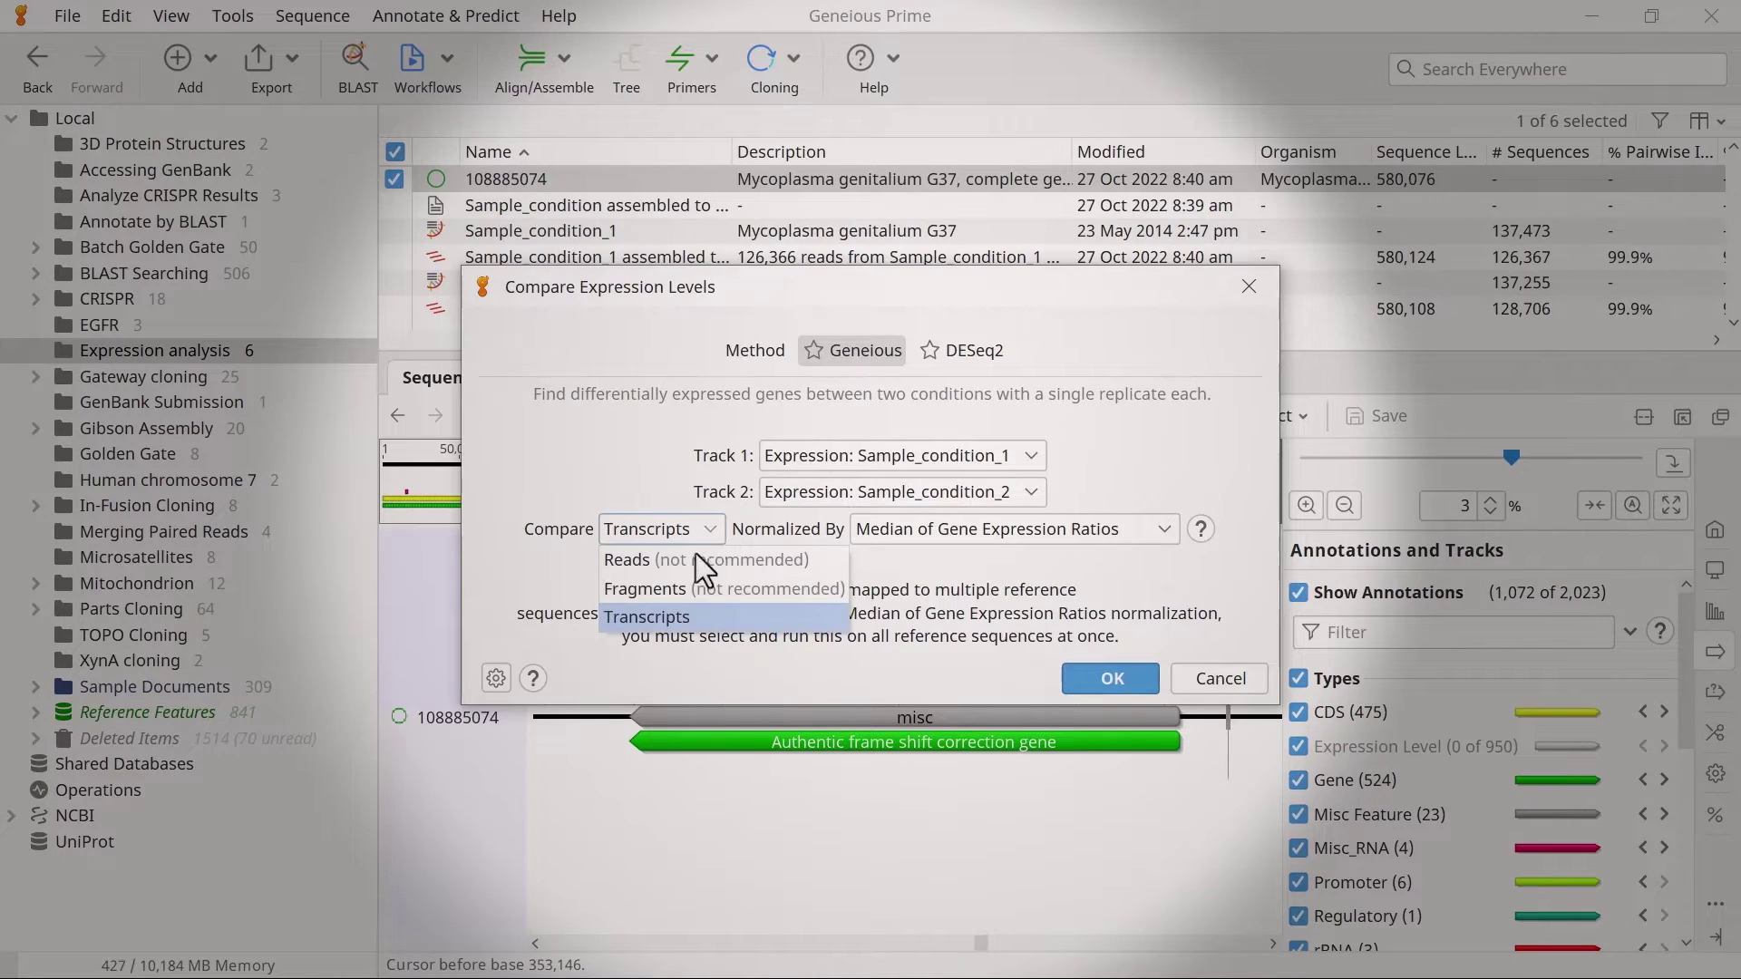
click(672, 614)
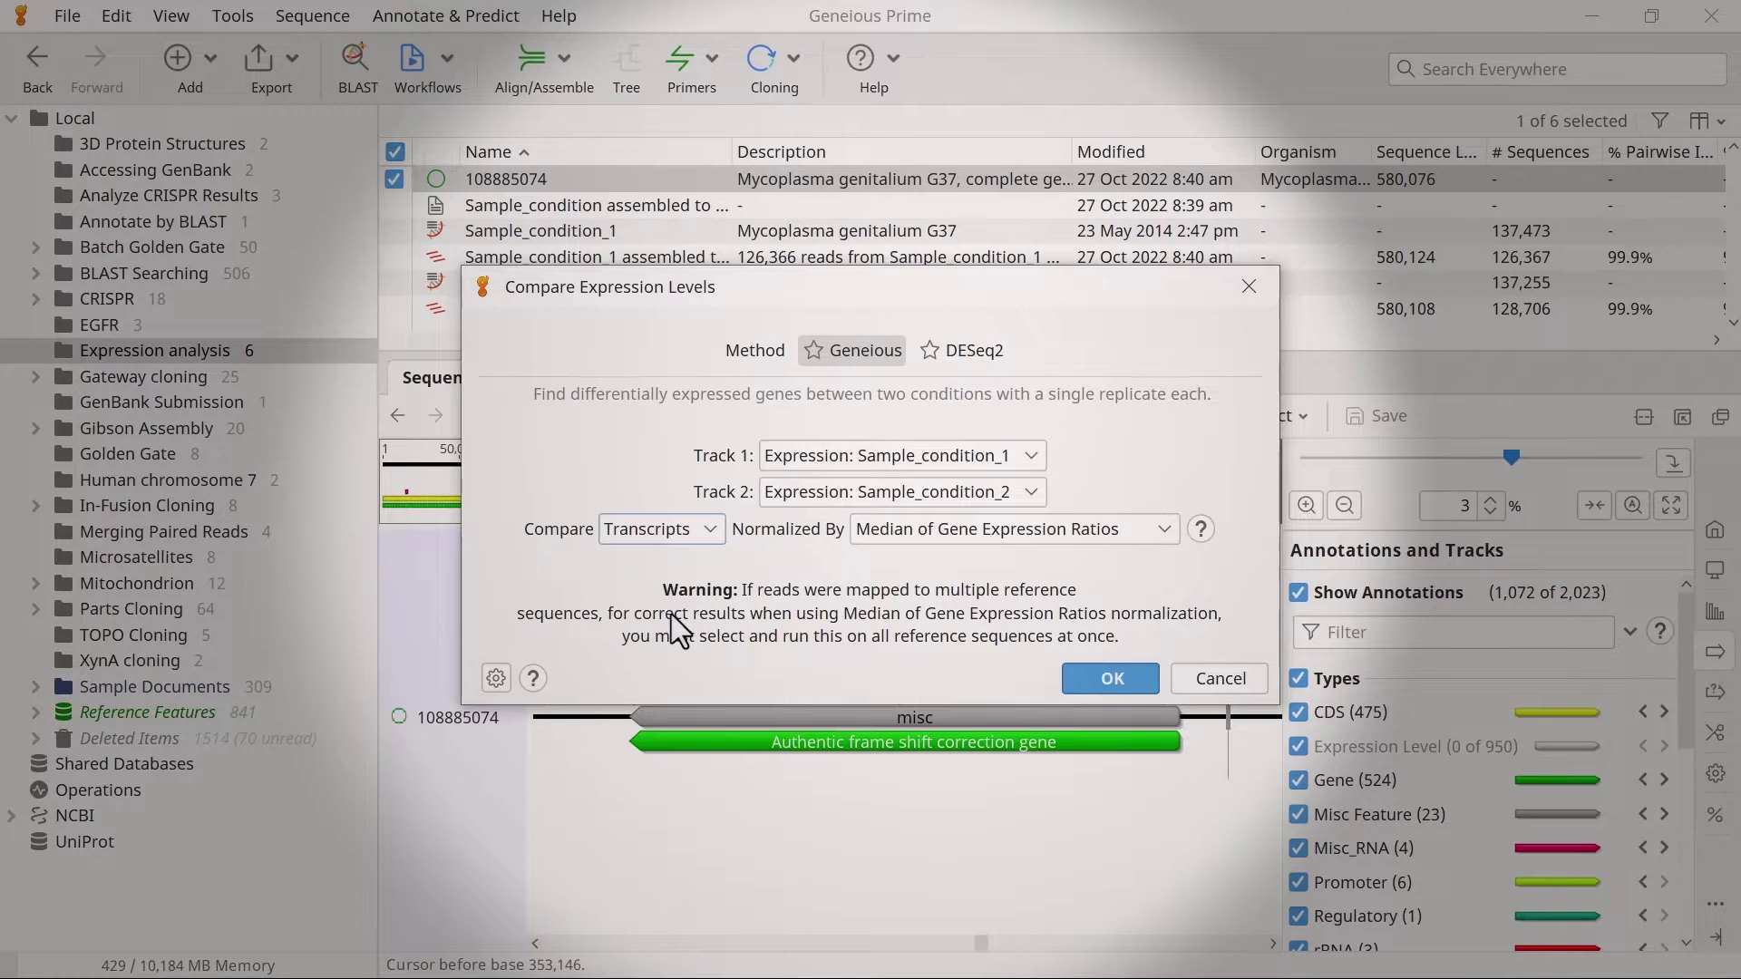
click(1159, 531)
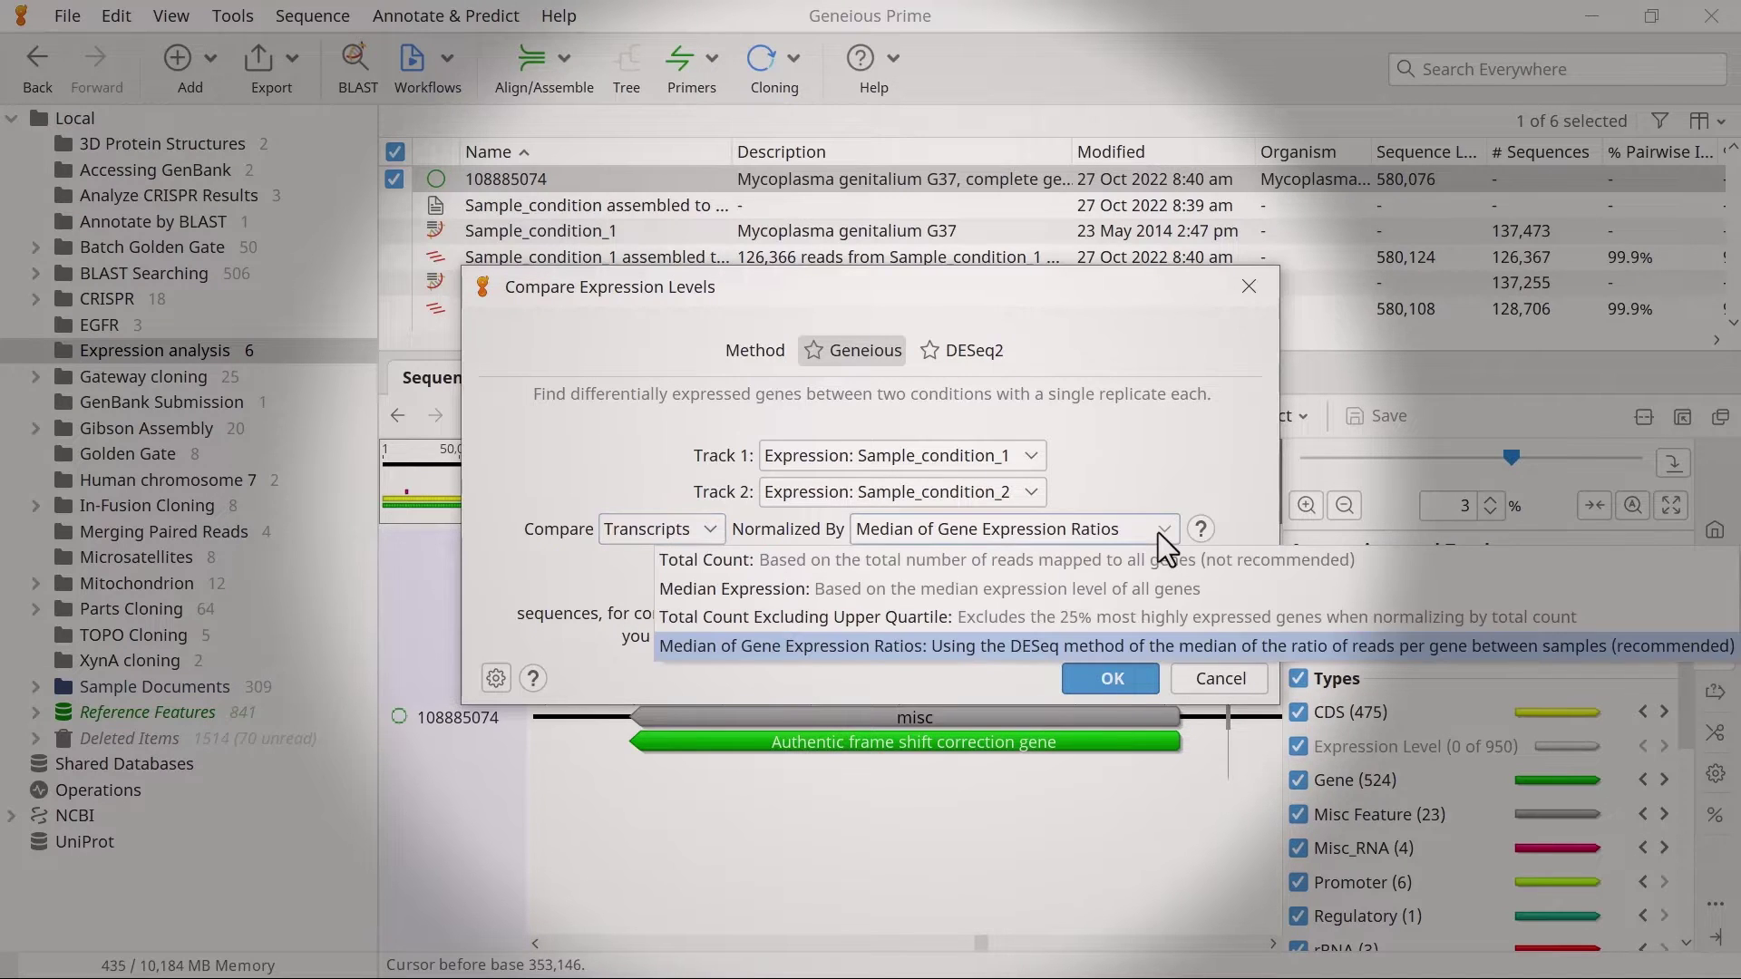
click(1091, 645)
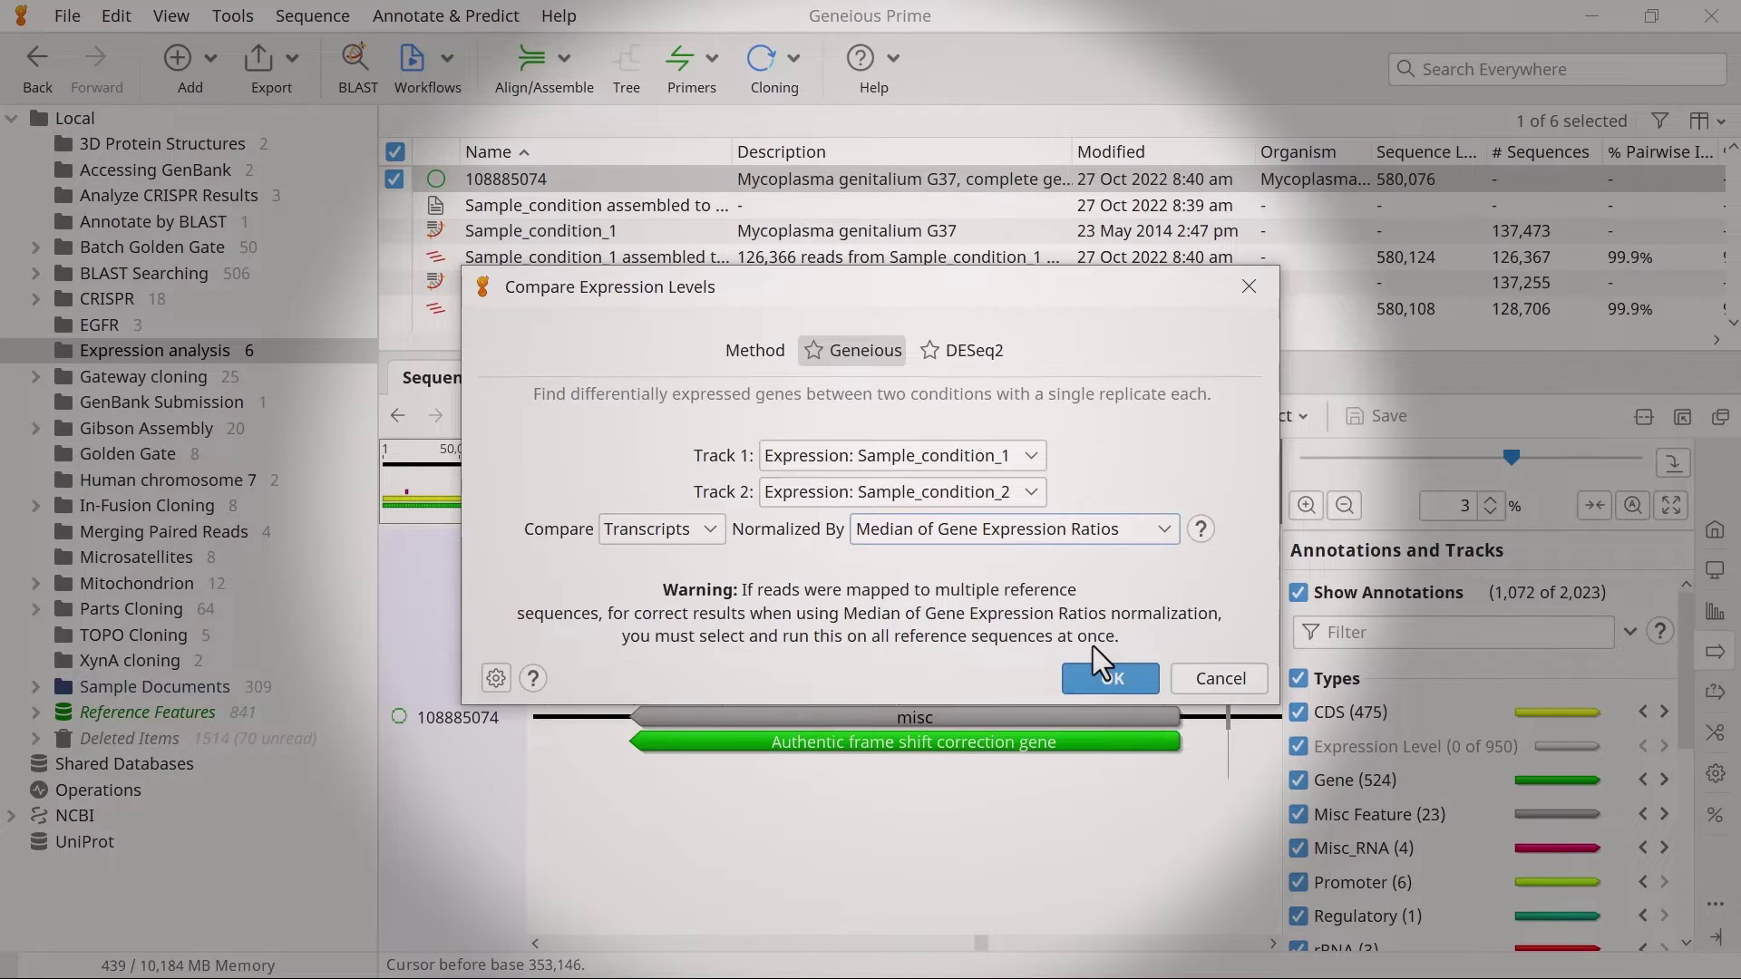
click(1092, 674)
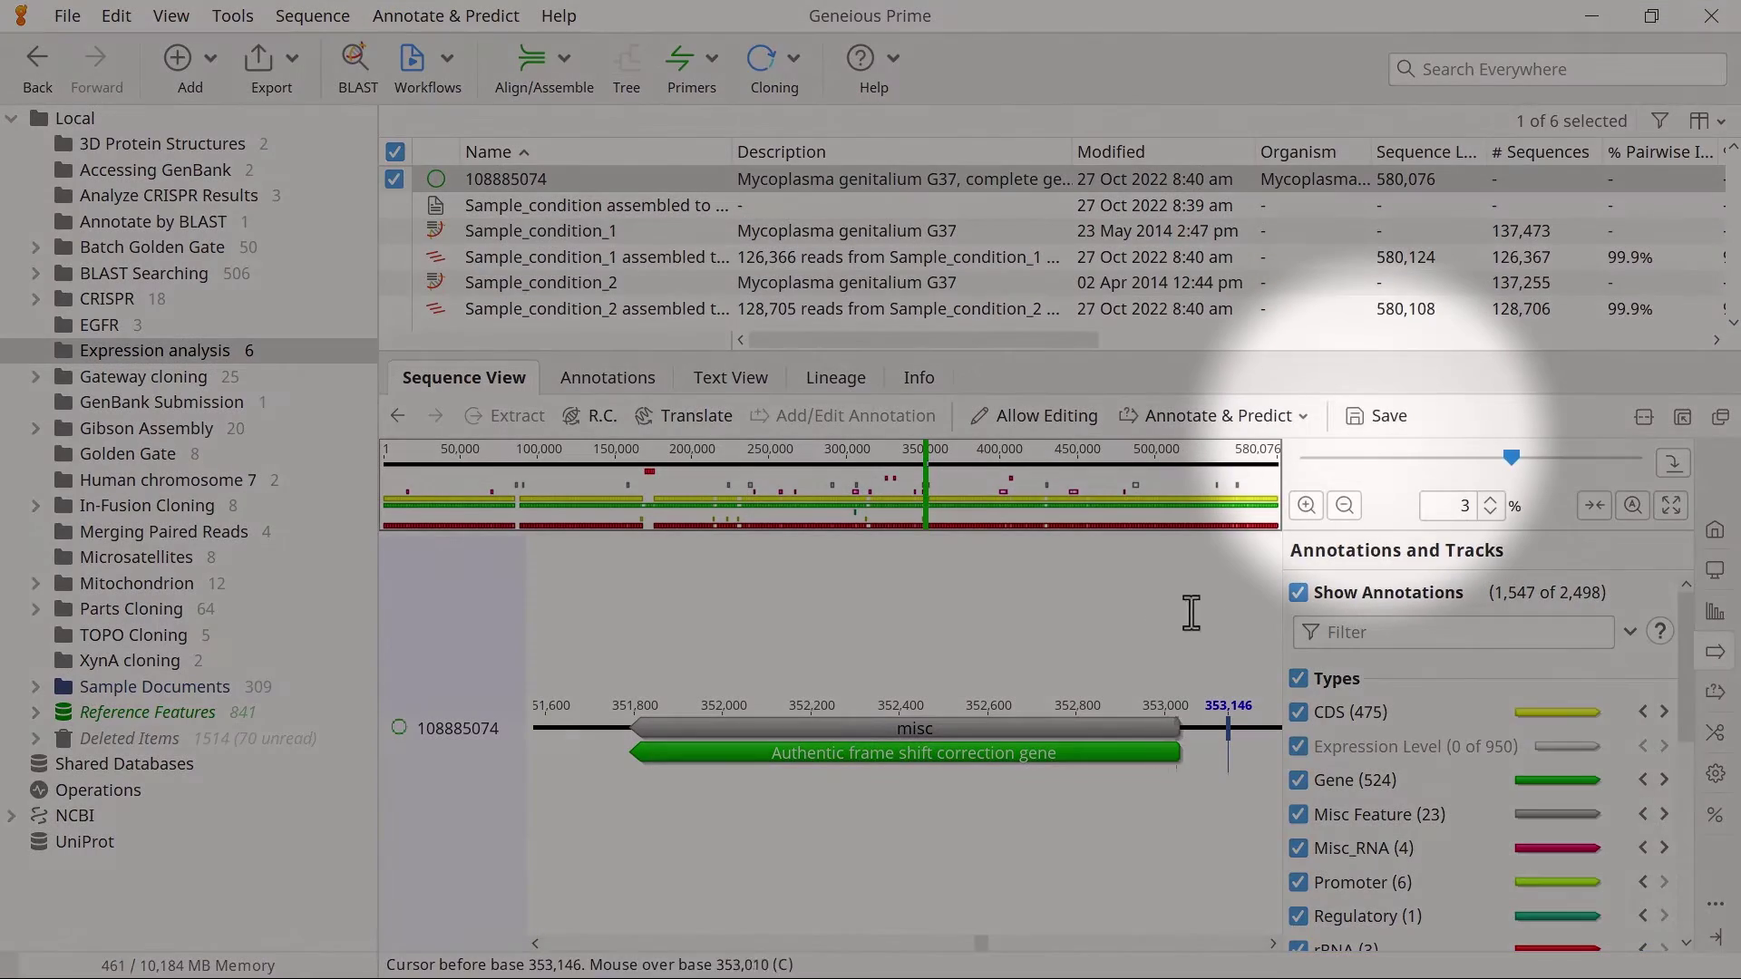
- Save the 108885074 genome and zoom out to view the differential expression annotations
click(1400, 420)
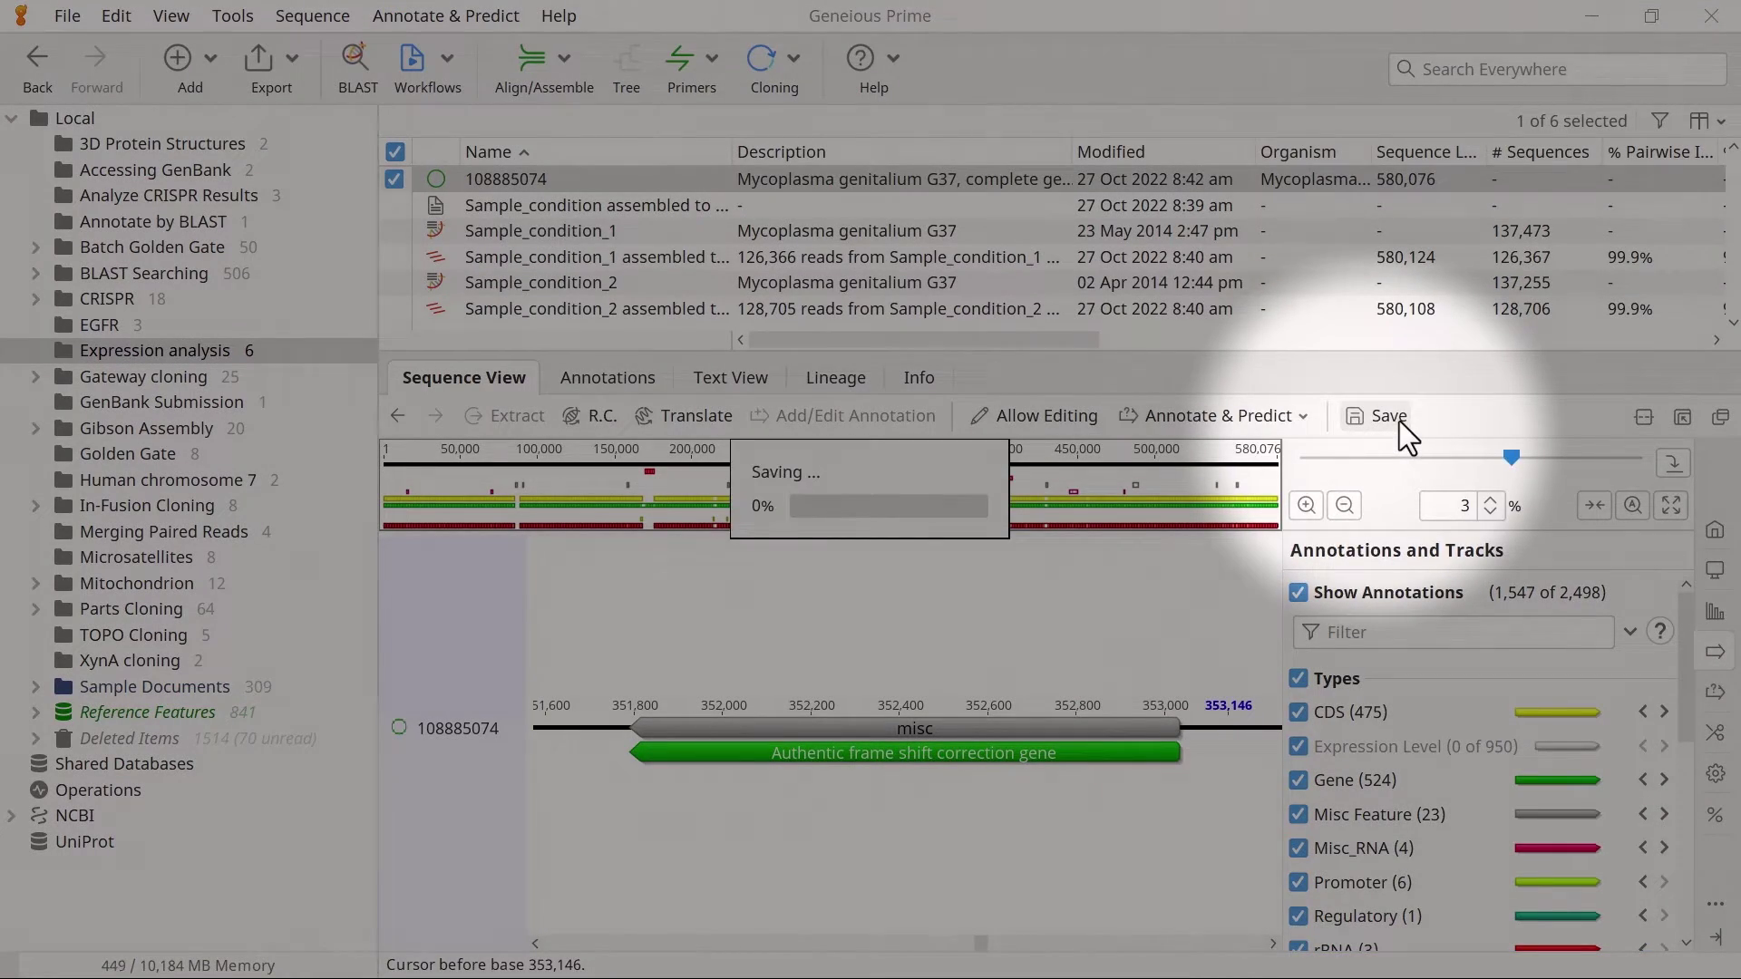
scroll(1632, 743, down, 10)
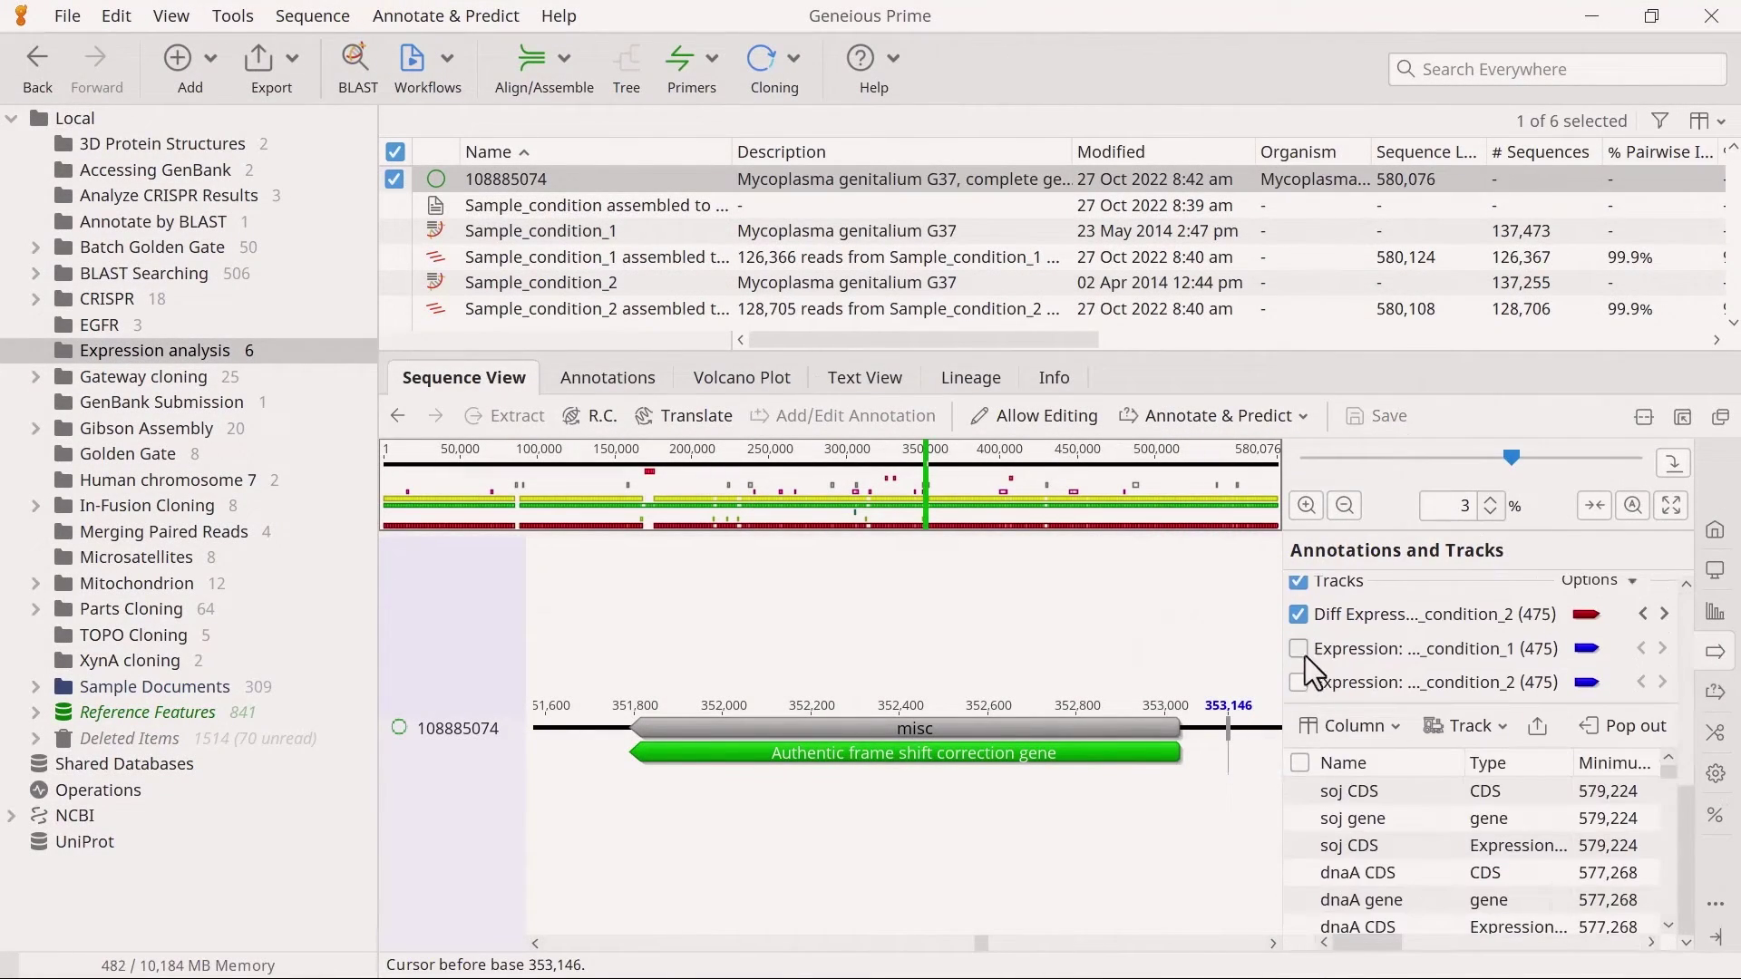
drag(1510, 457, 1434, 457)
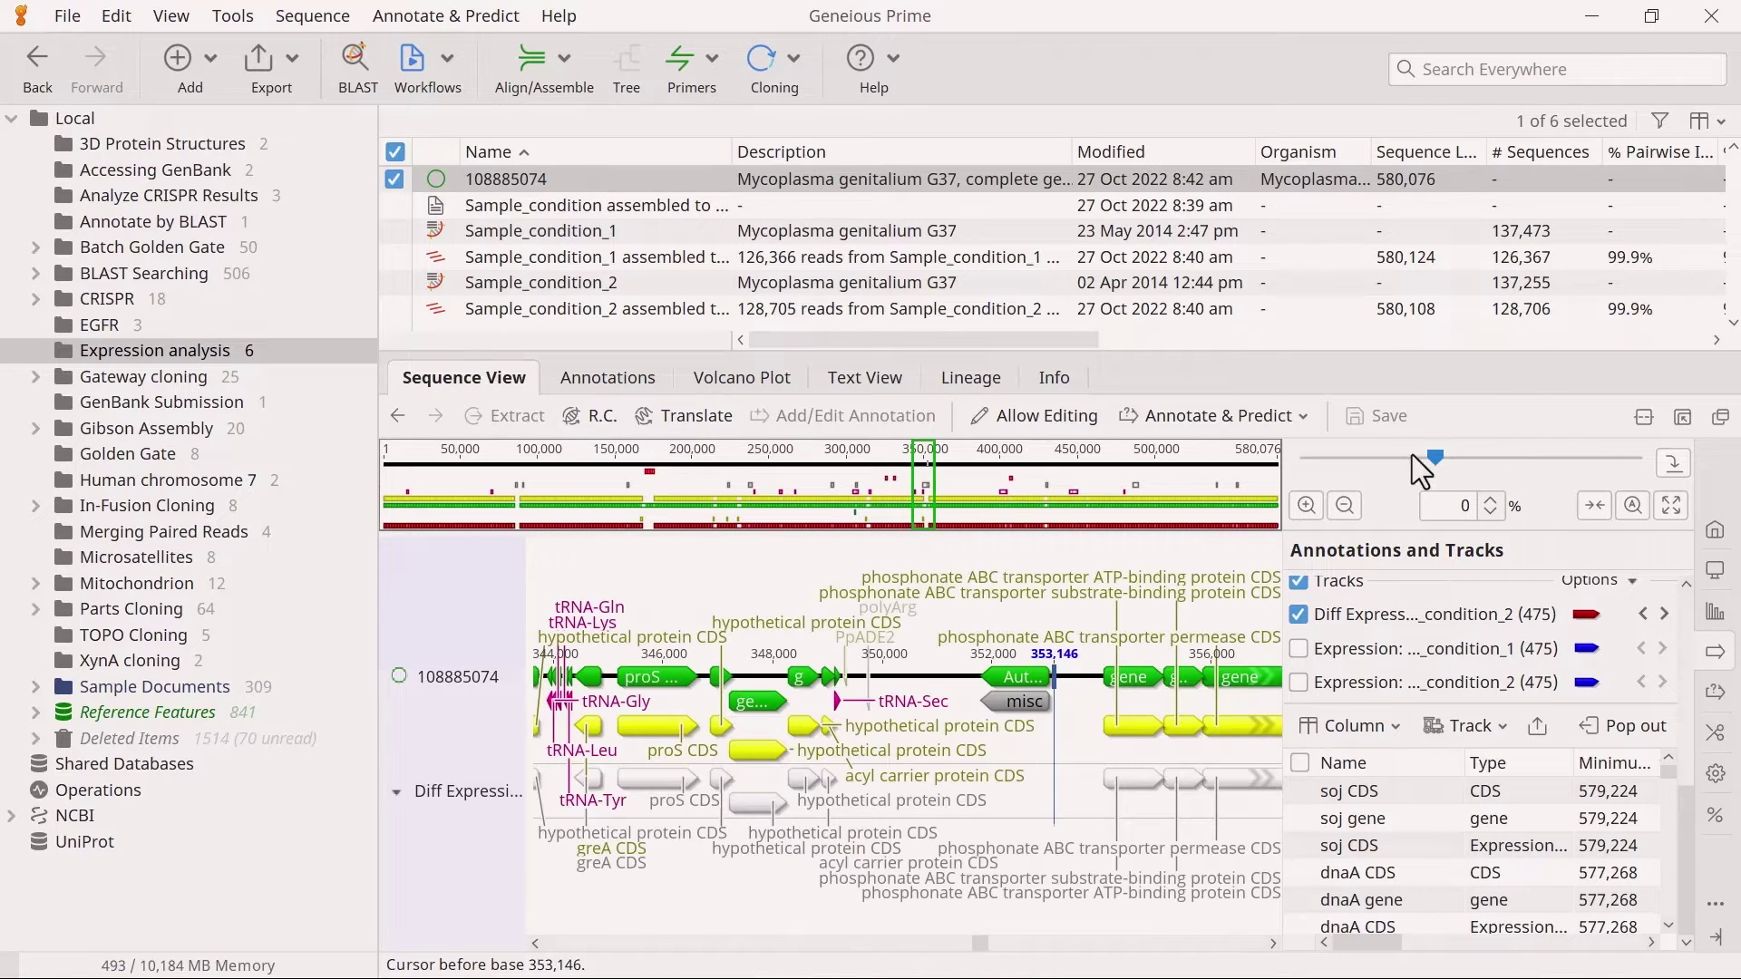
drag(979, 943, 1028, 952)
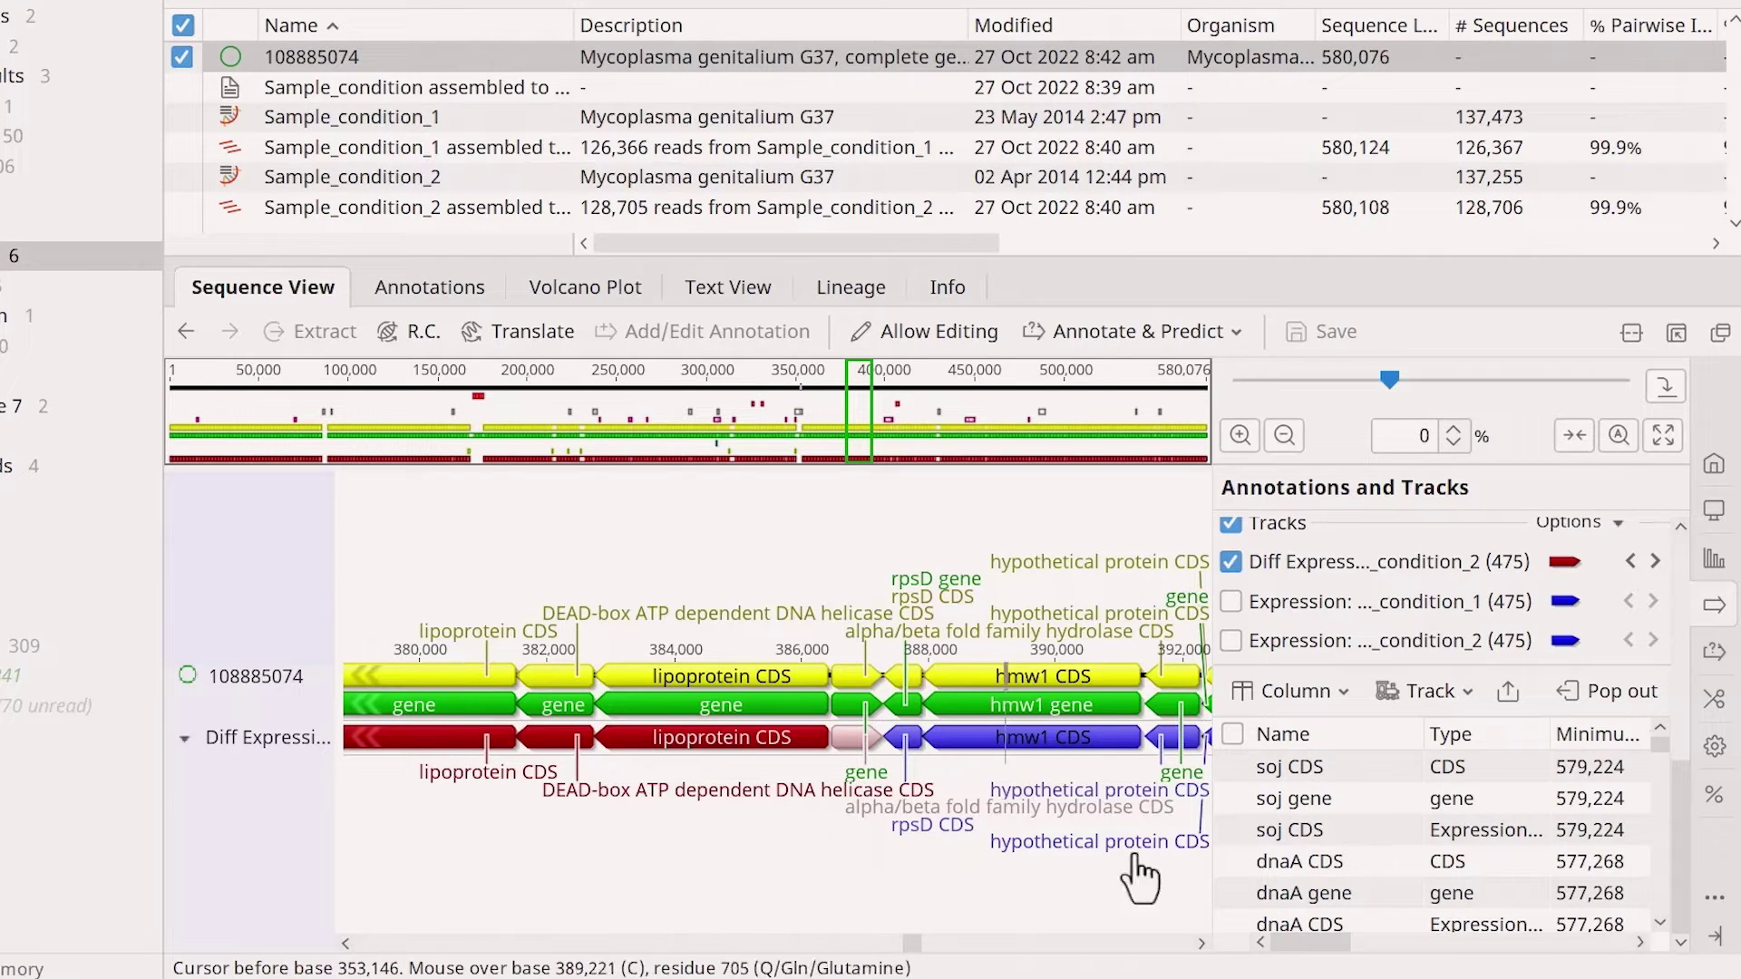
scroll(1677, 768, up, 5)
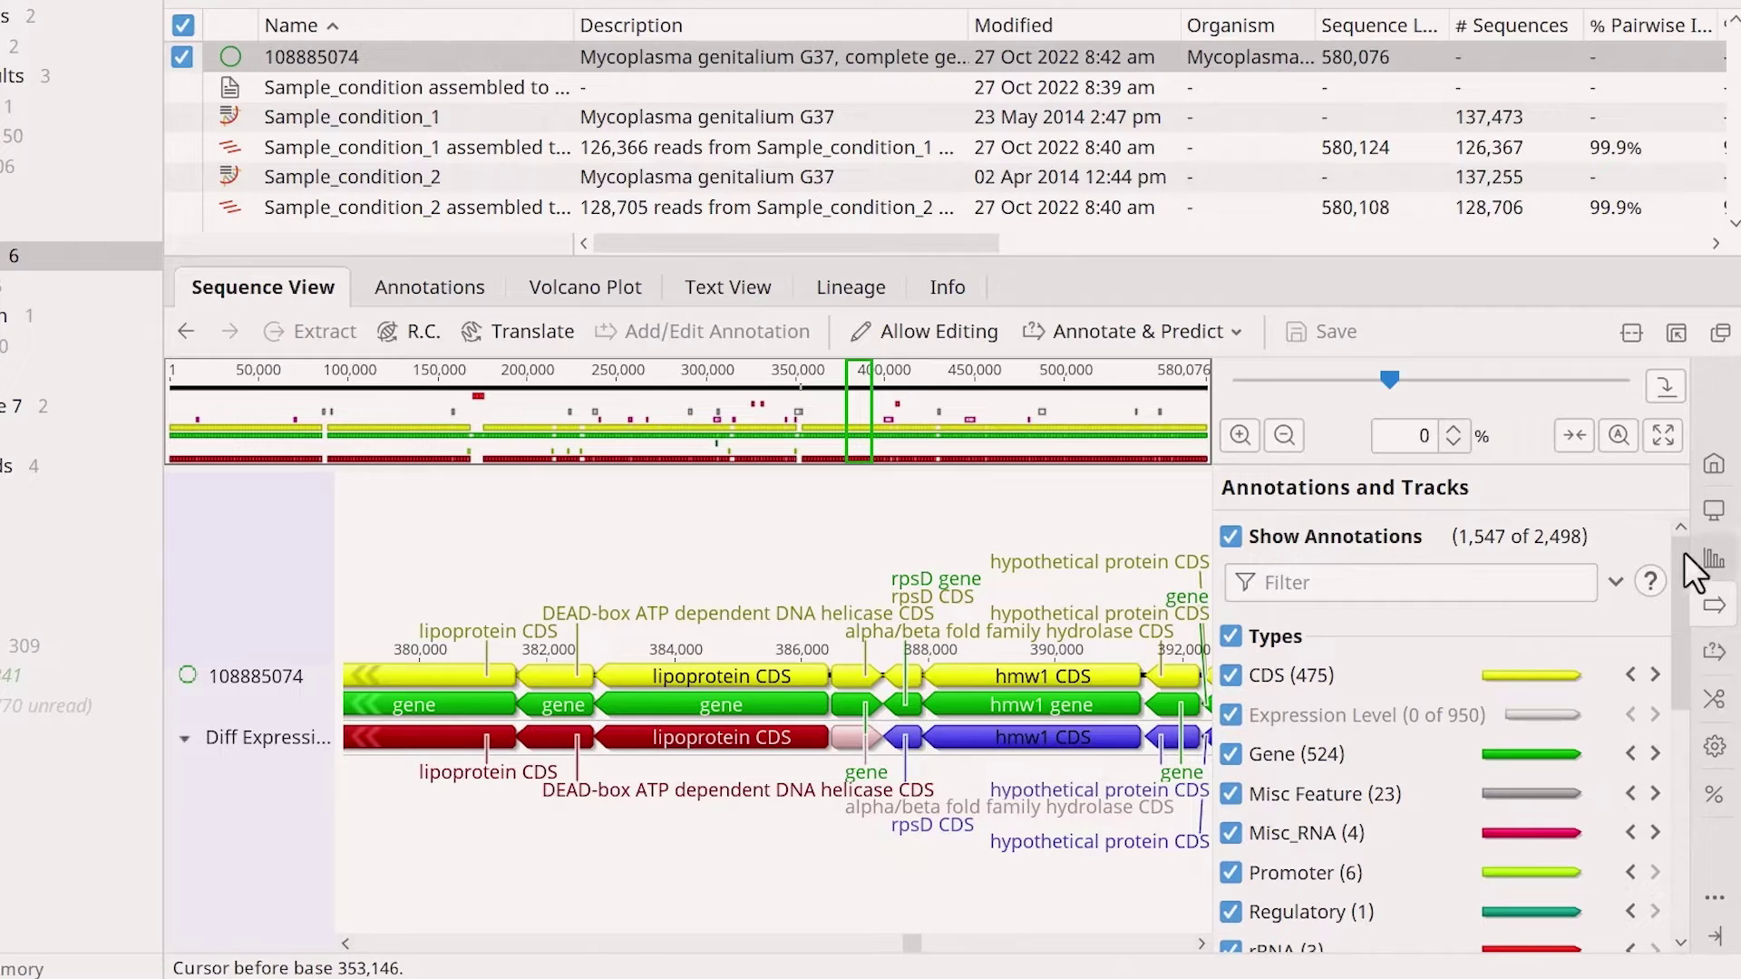
- Filter annotations to Differential Expression Confidence greater than 2
click(1601, 582)
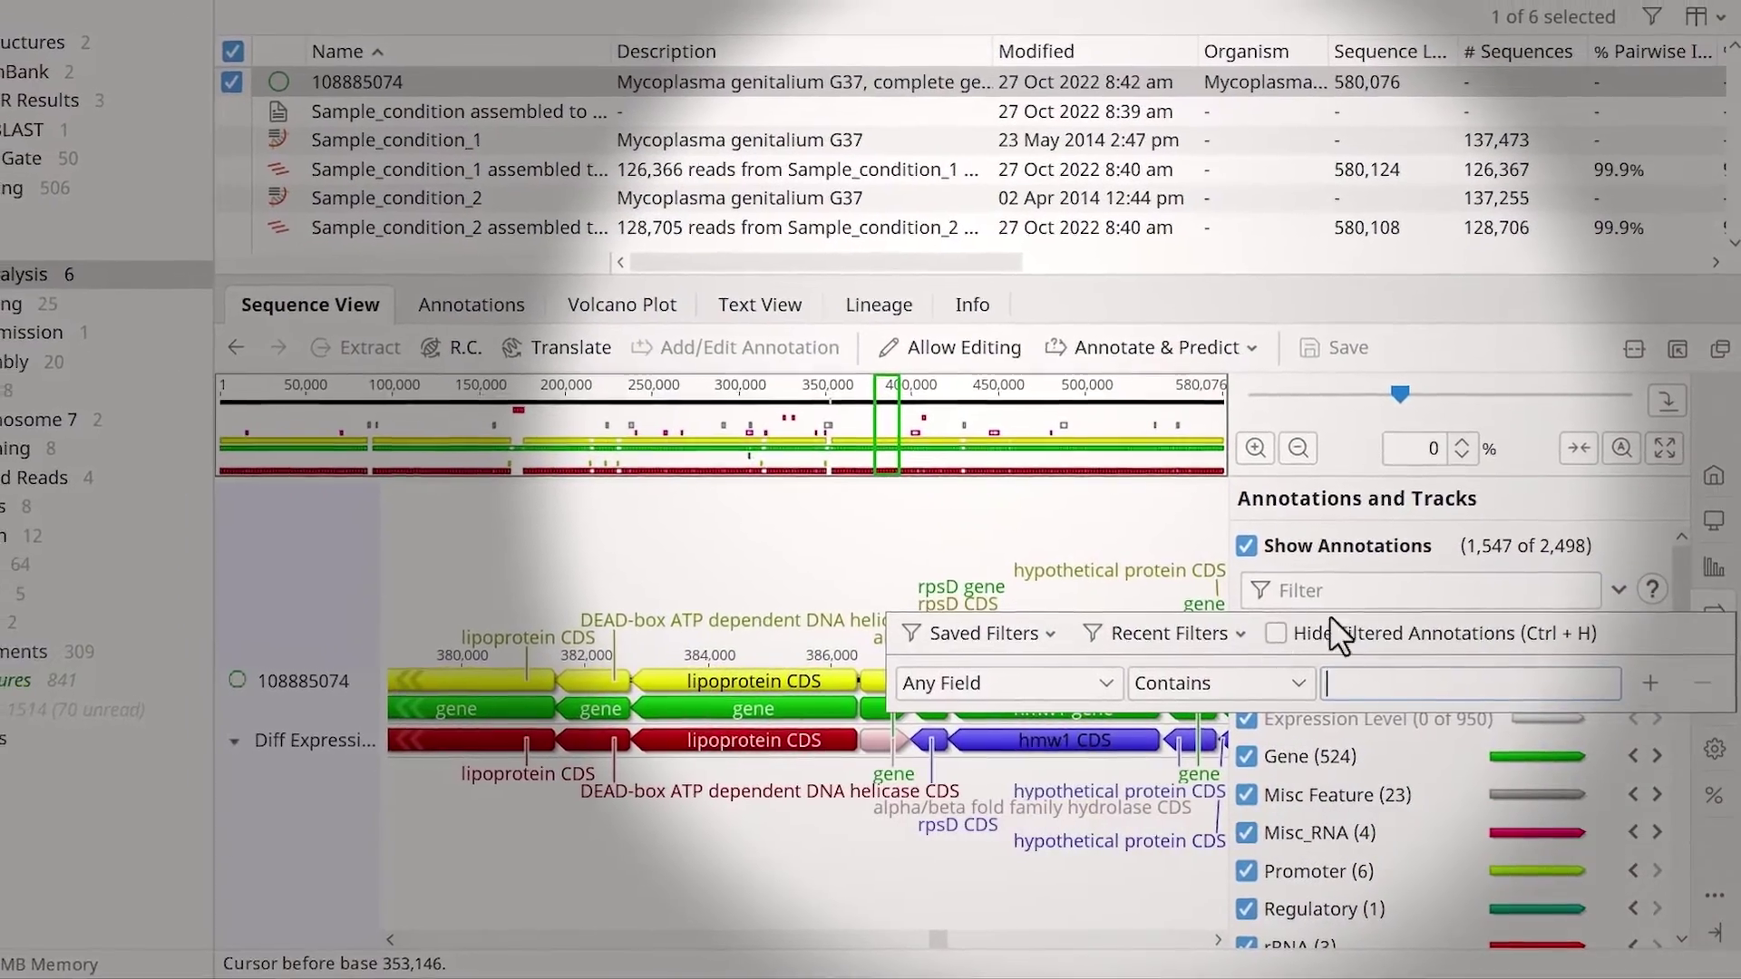
click(1106, 685)
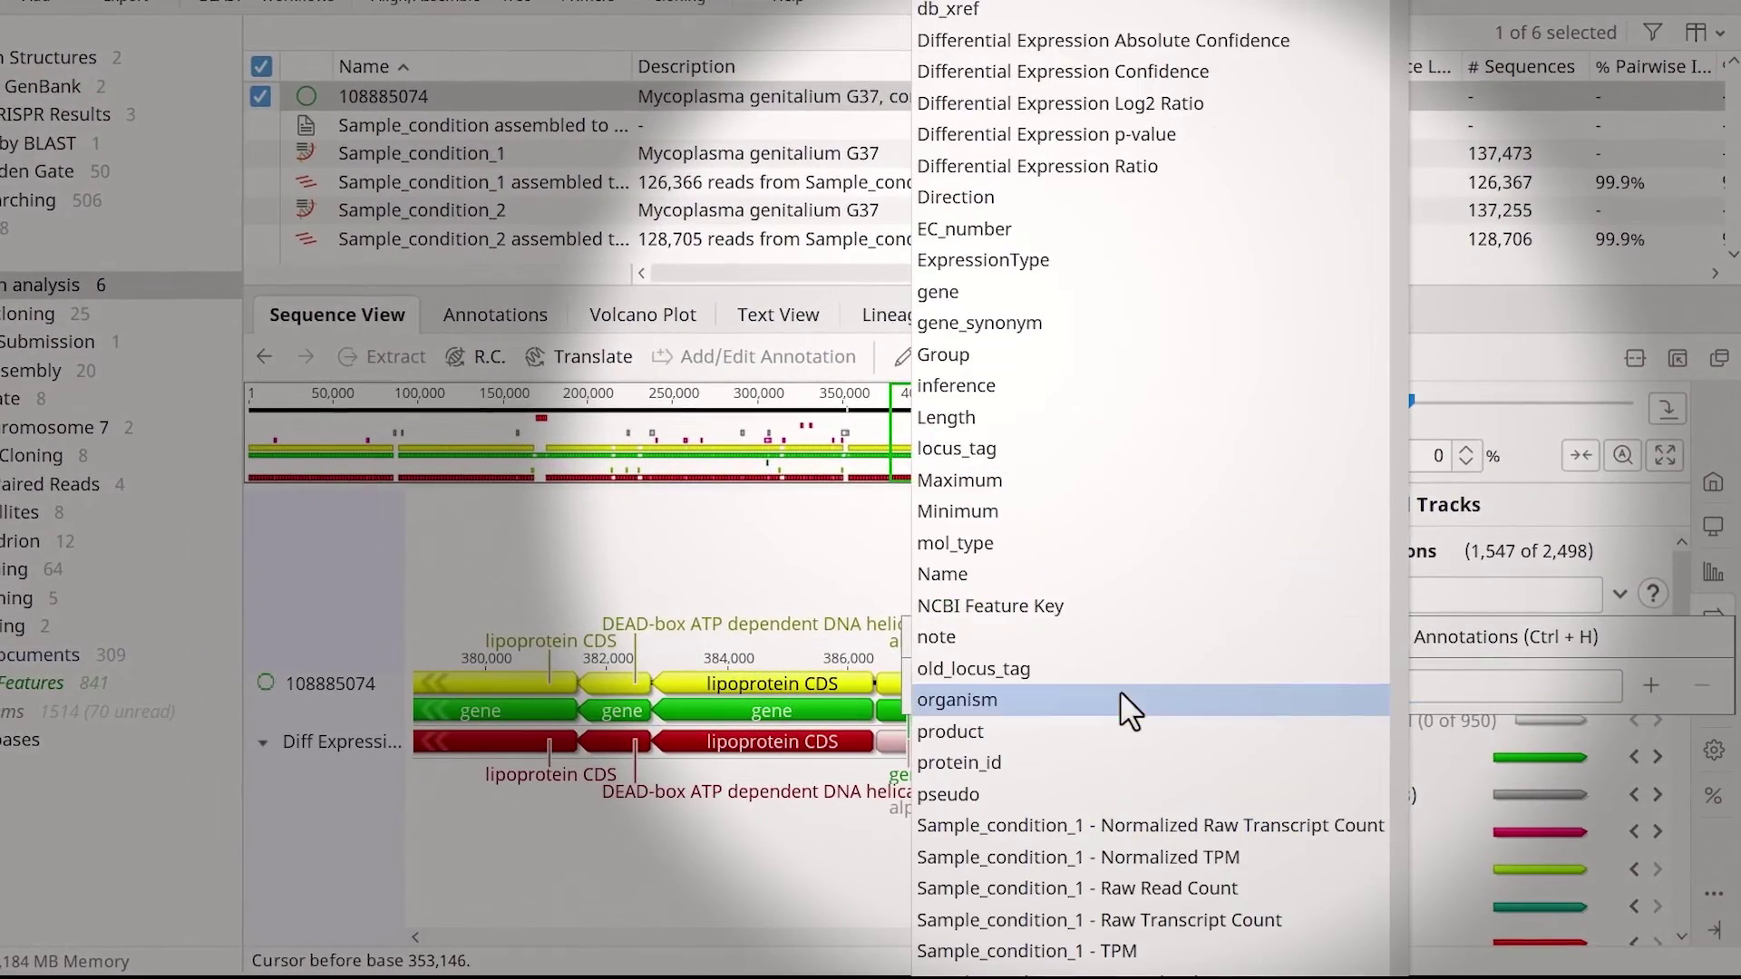
click(1168, 84)
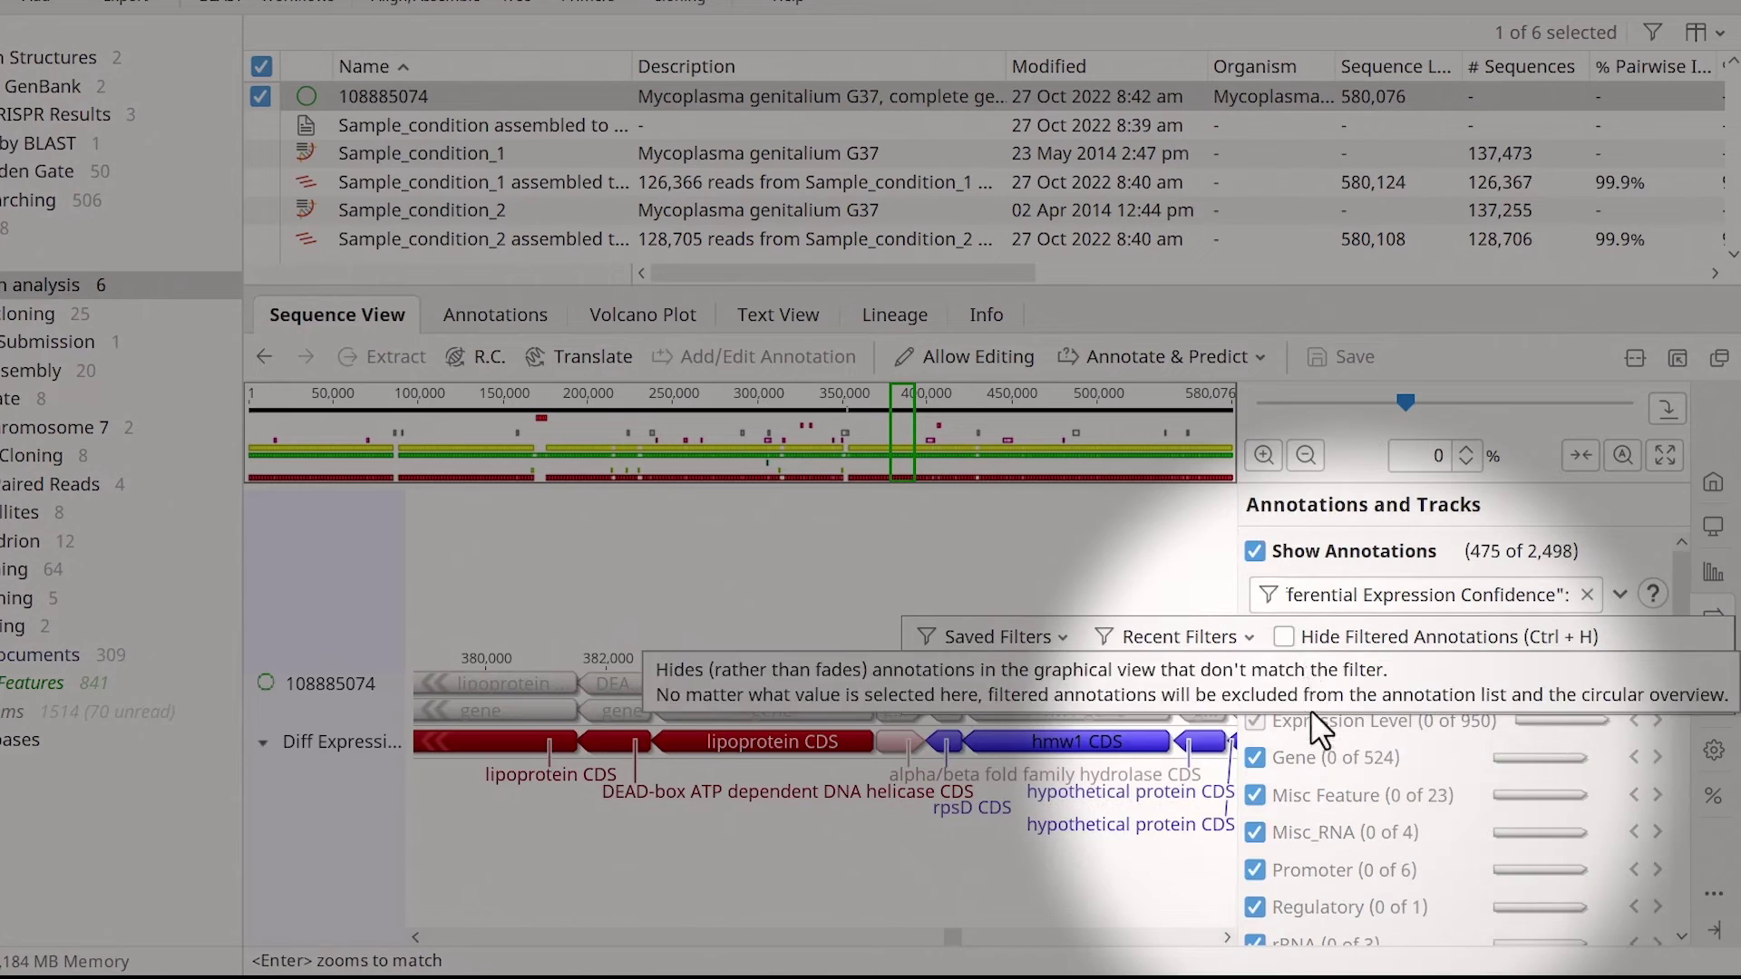
click(1300, 682)
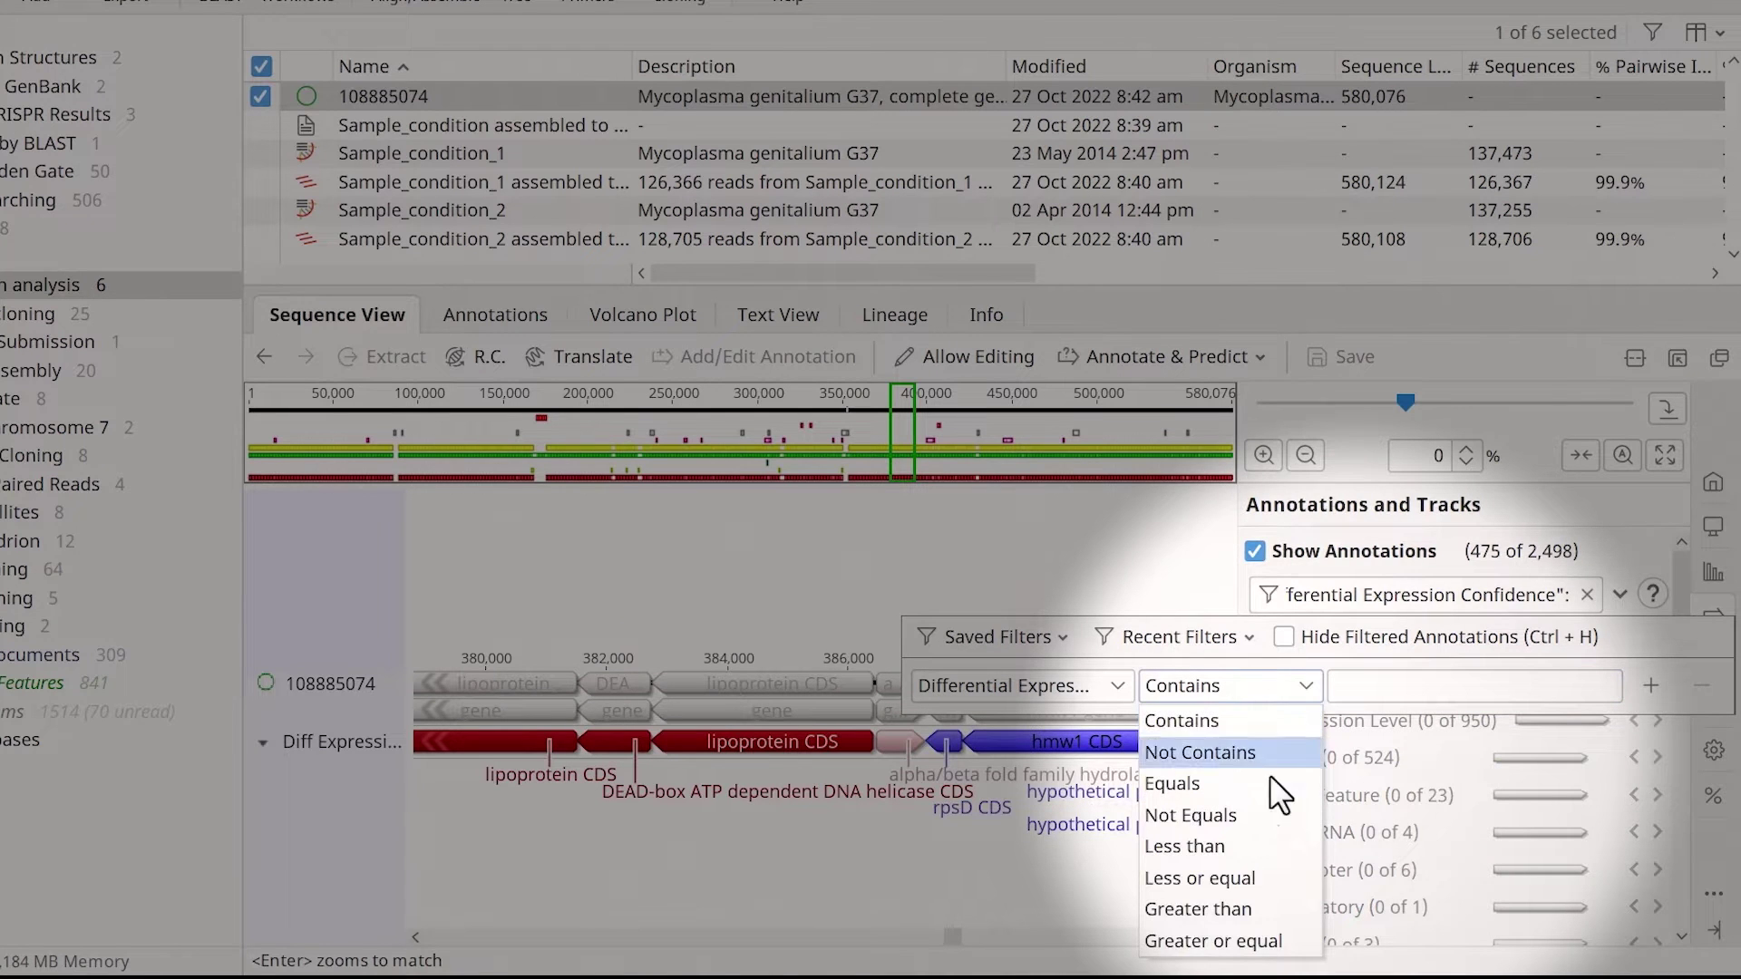
click(1235, 901)
text(2)
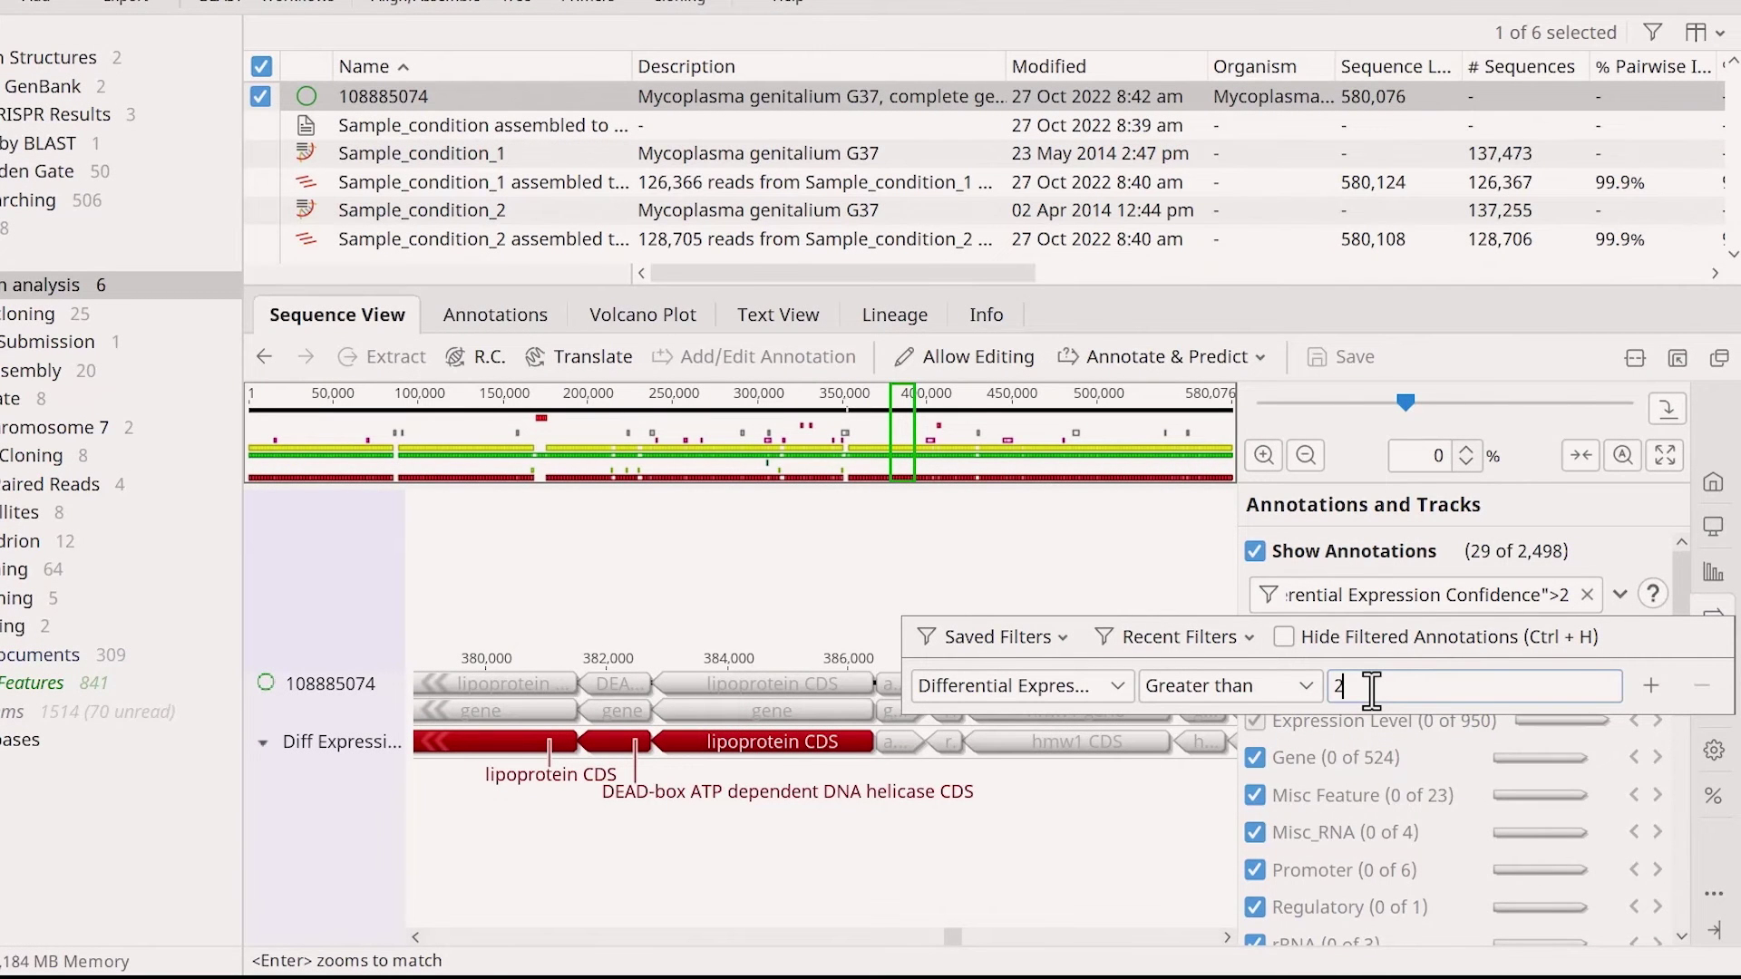
key(Return)
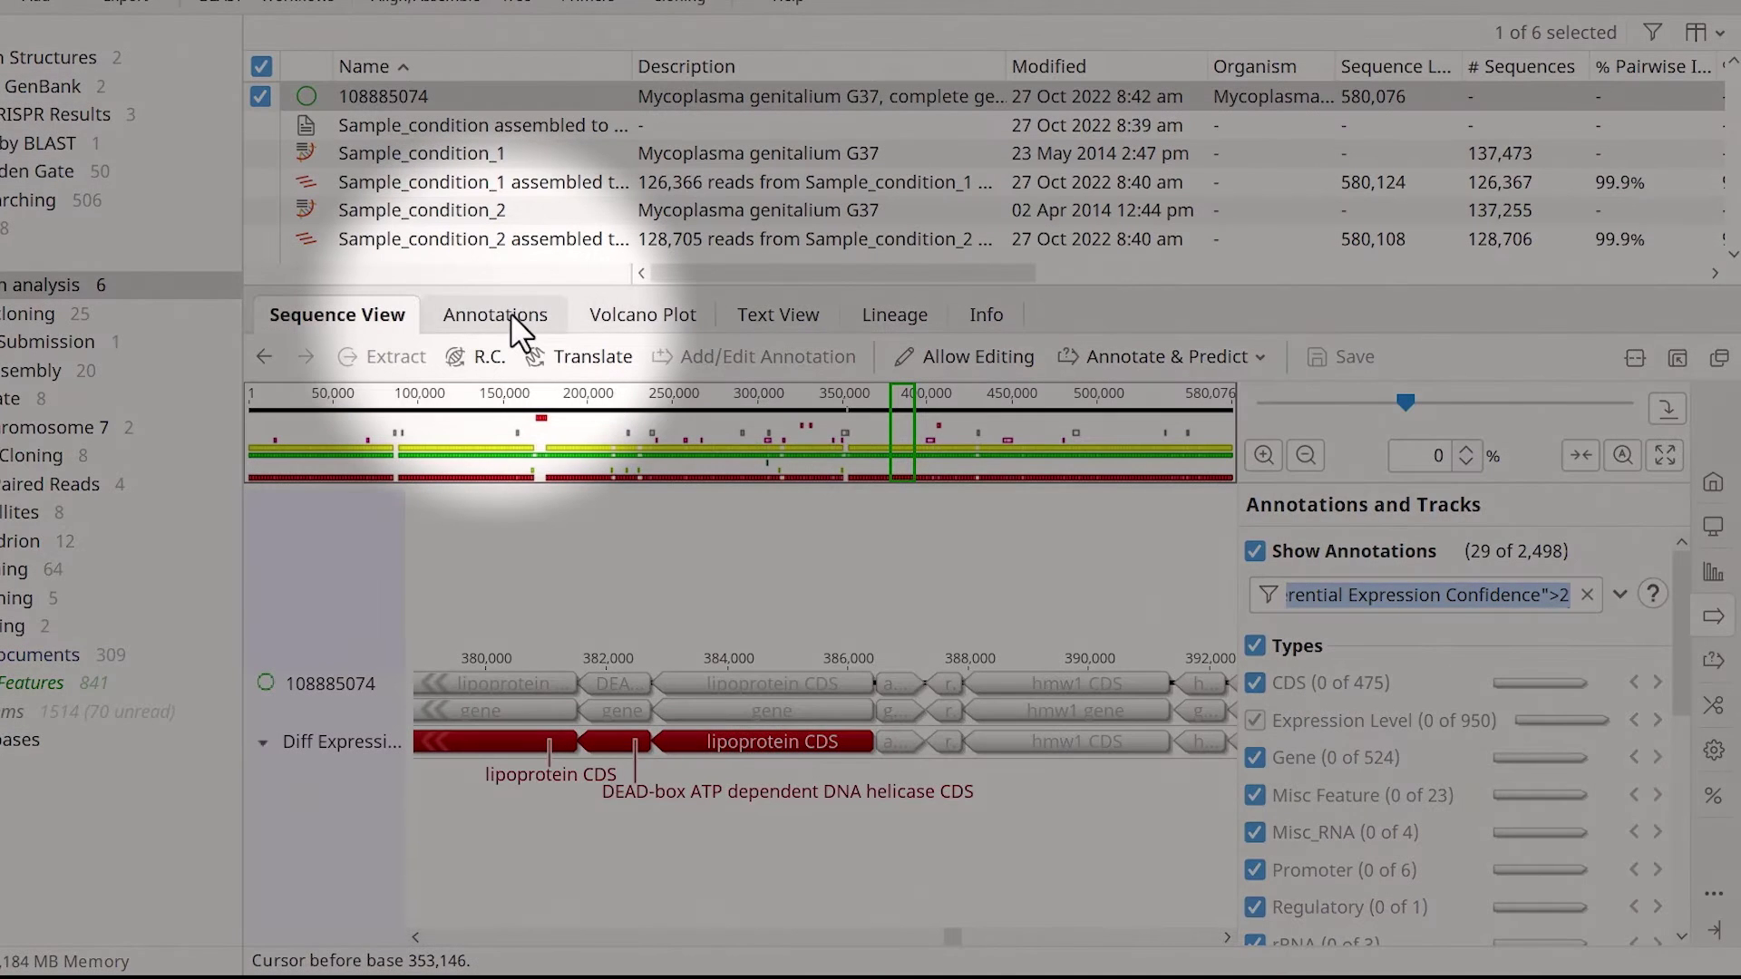
- Show the Diff Expression track in the Annotations table, sorted by Differential Expression Confidence
click(509, 313)
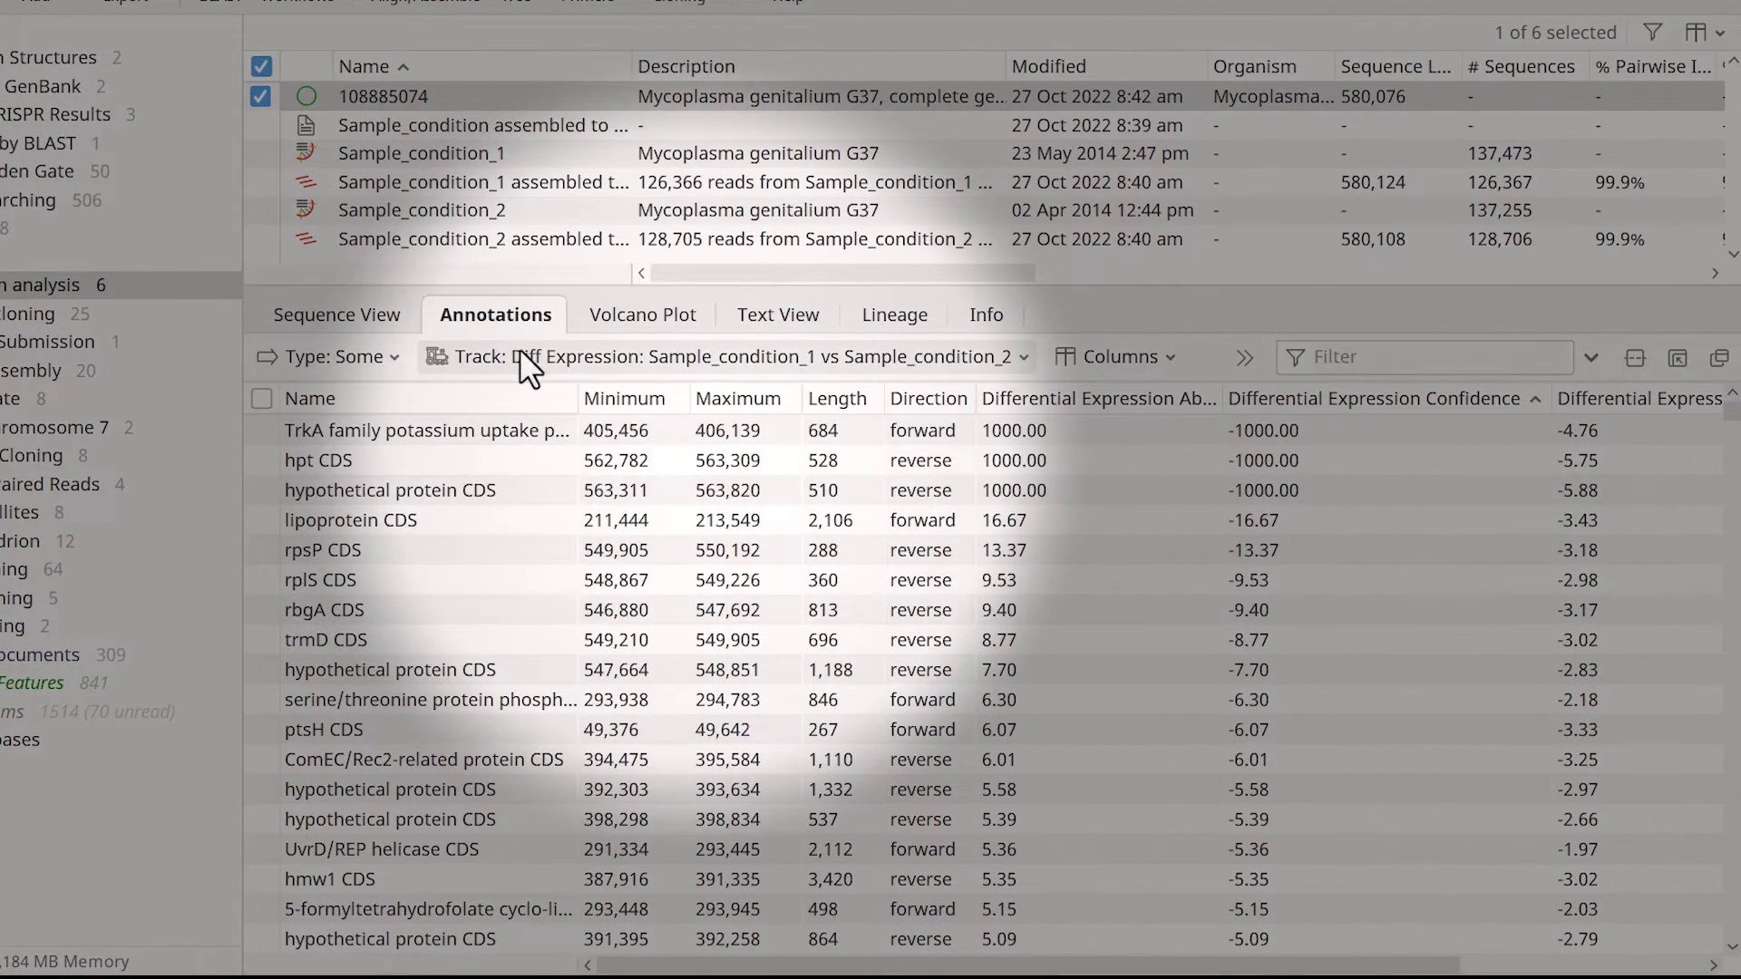
click(522, 356)
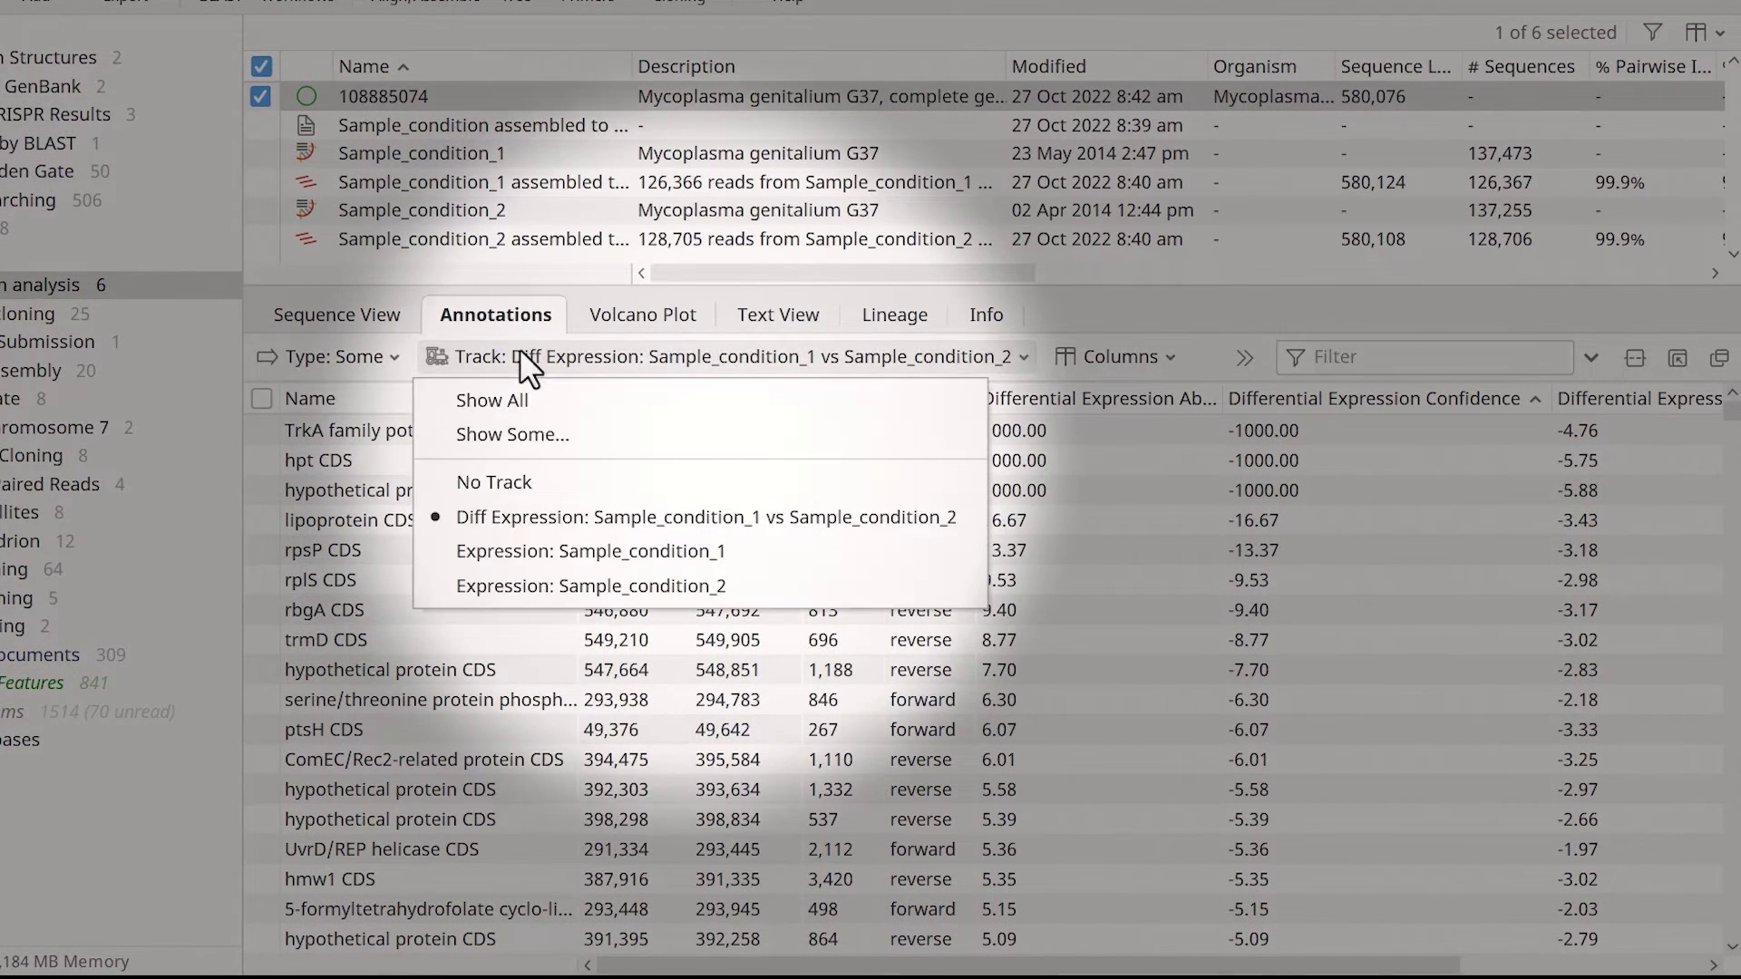
click(530, 517)
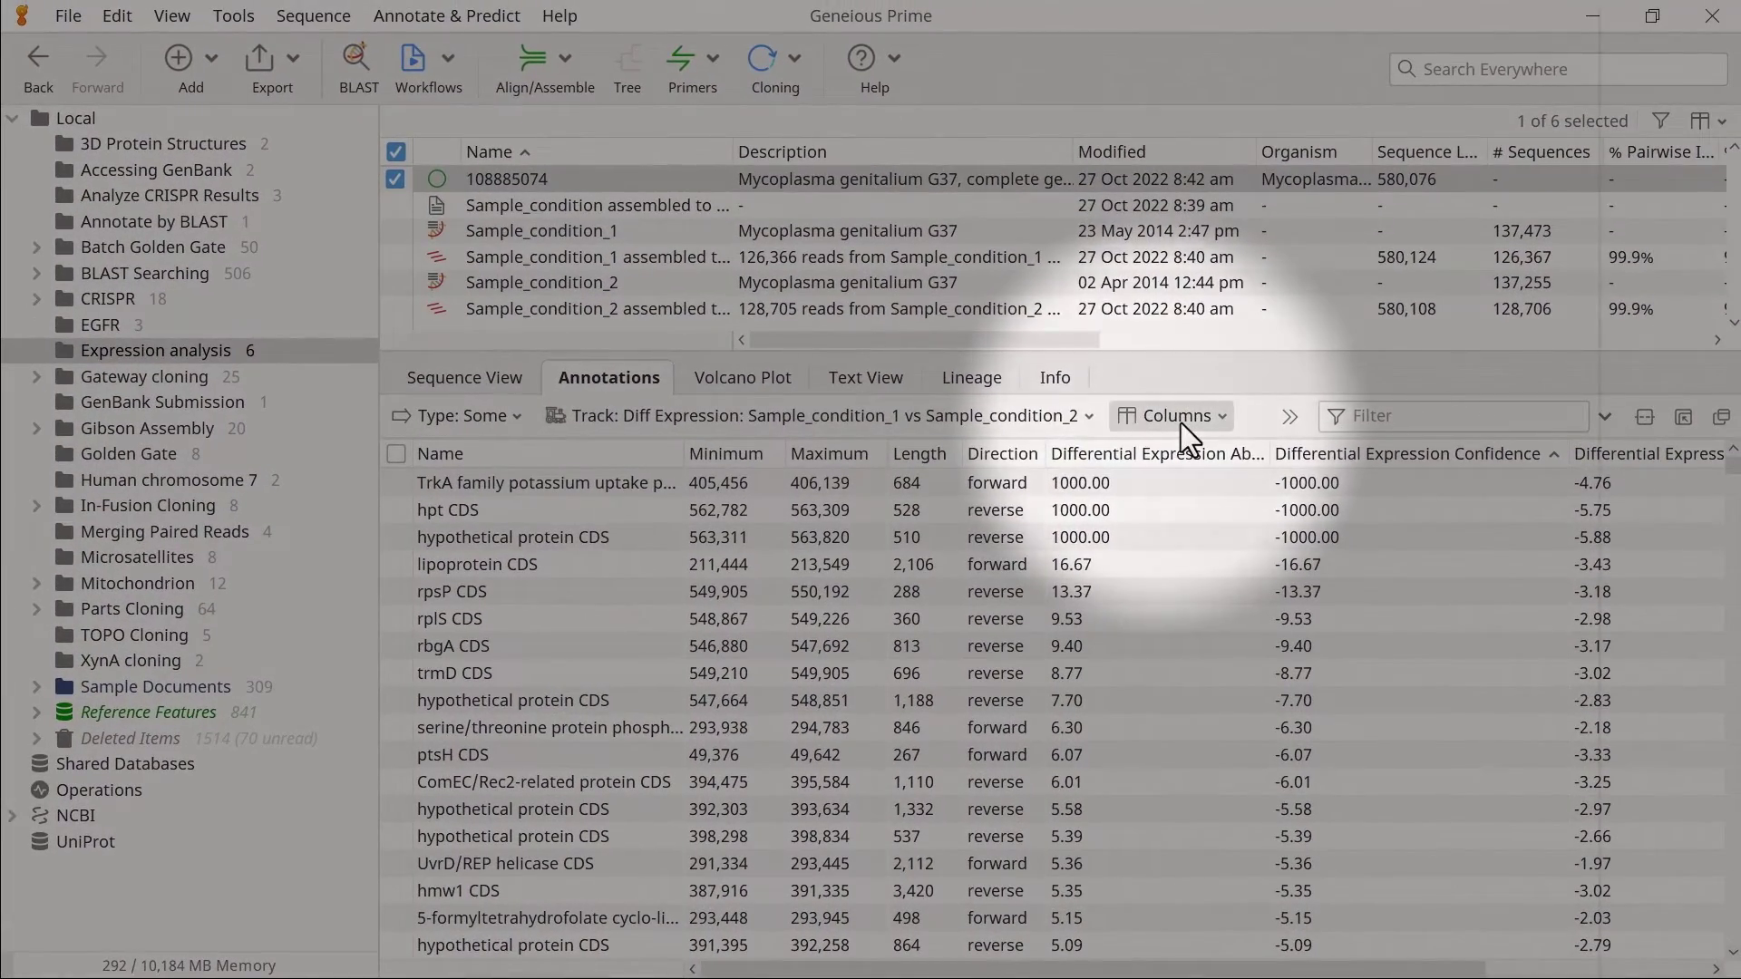
click(1181, 422)
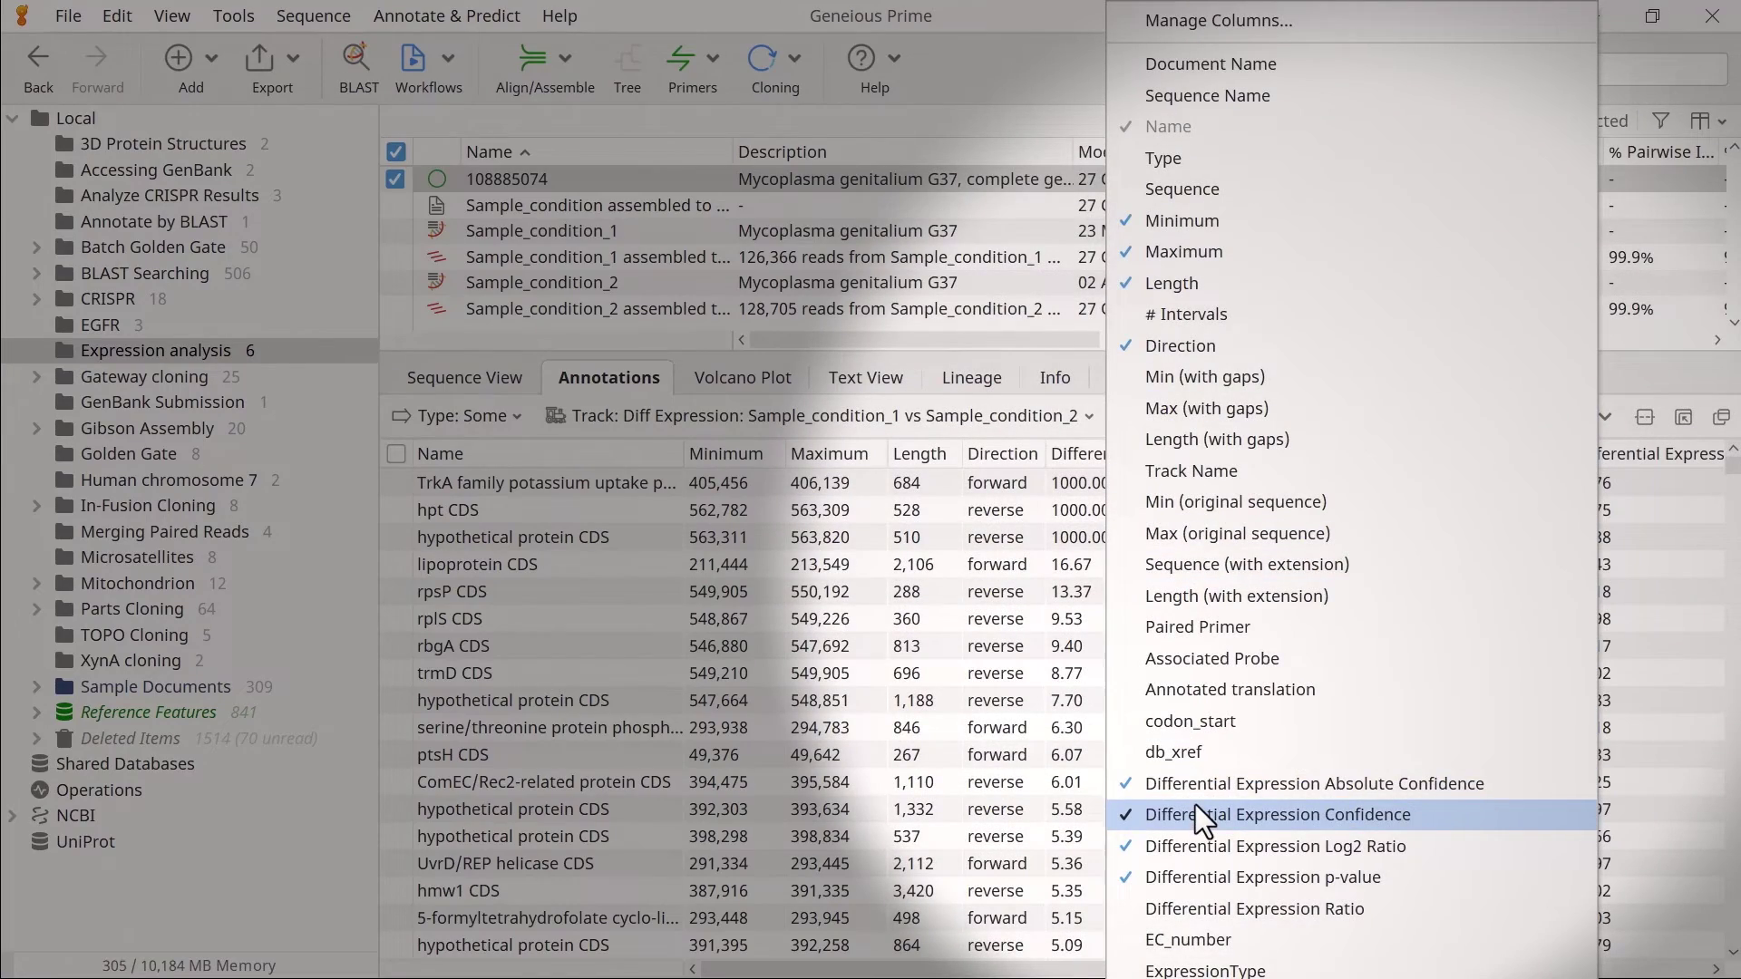
click(1679, 508)
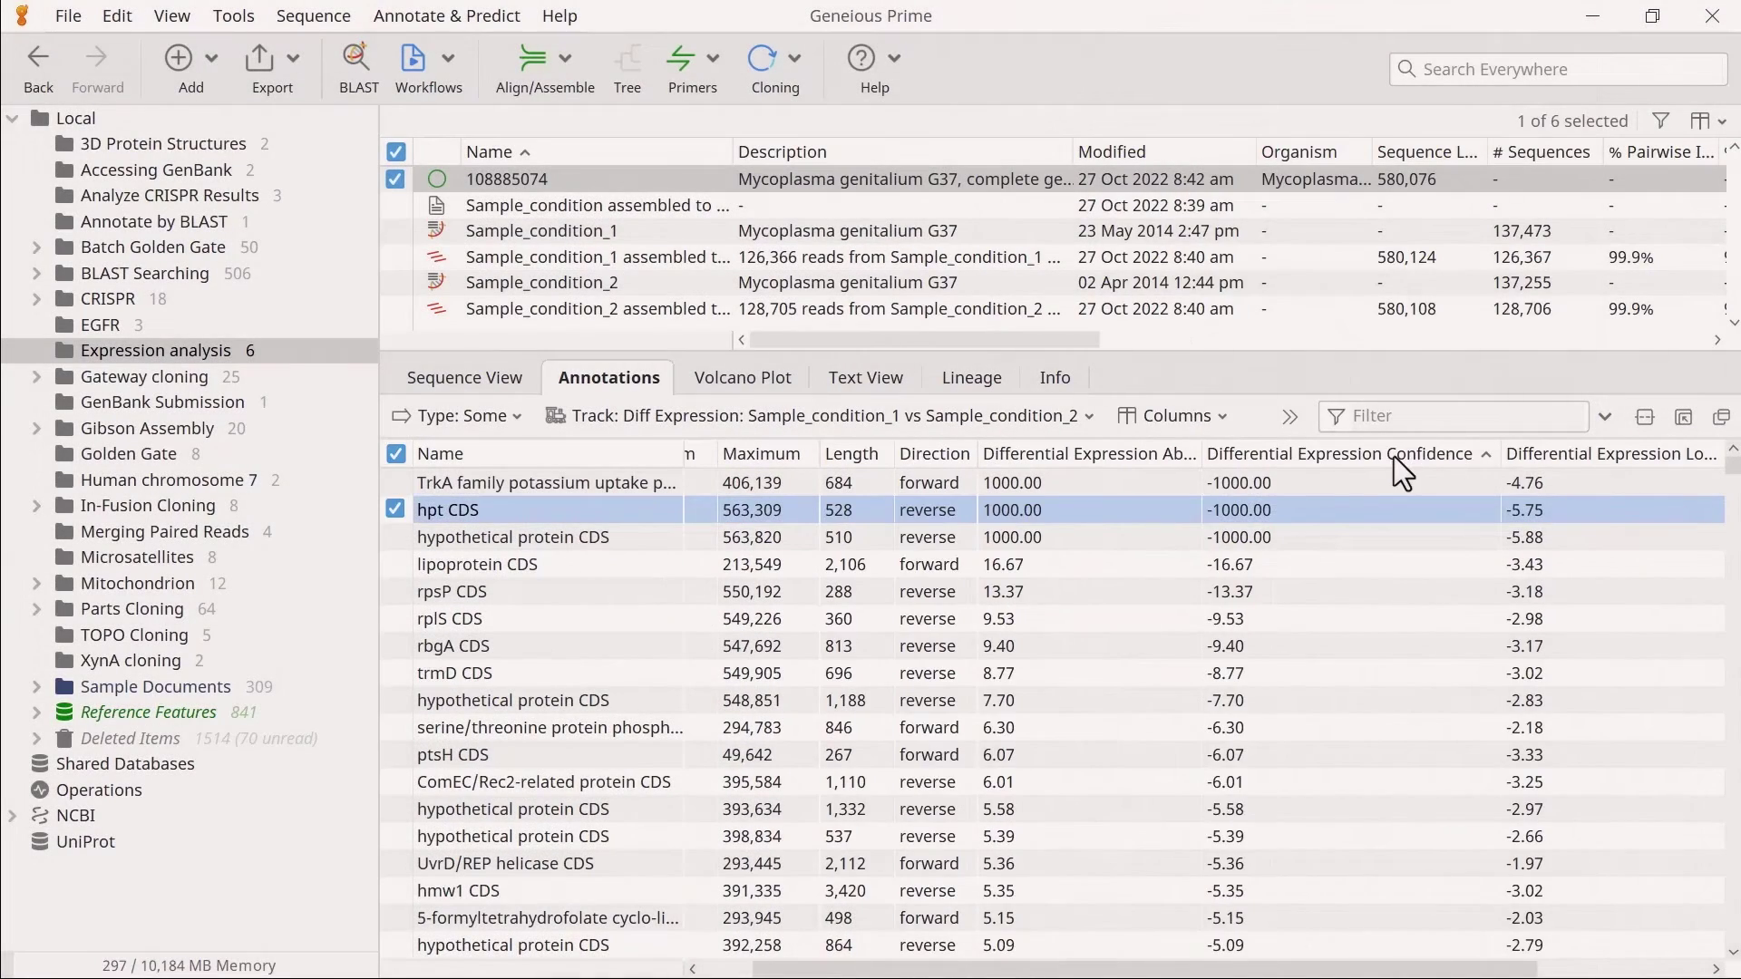
click(1395, 455)
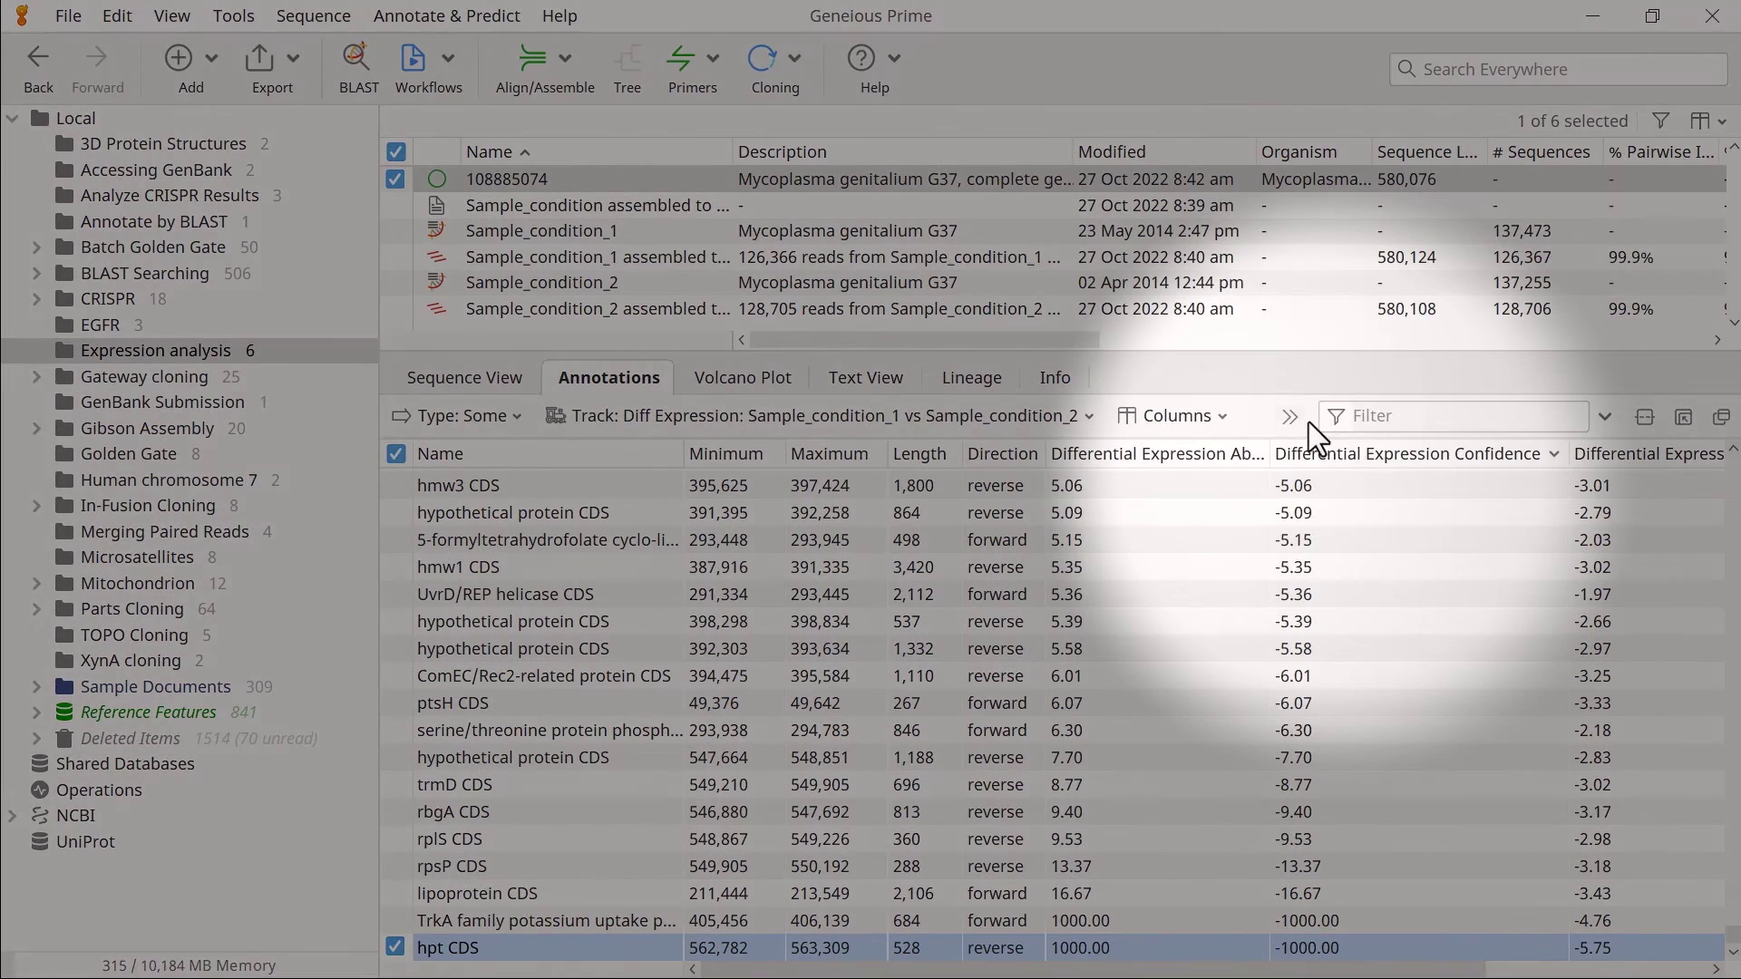
click(1291, 418)
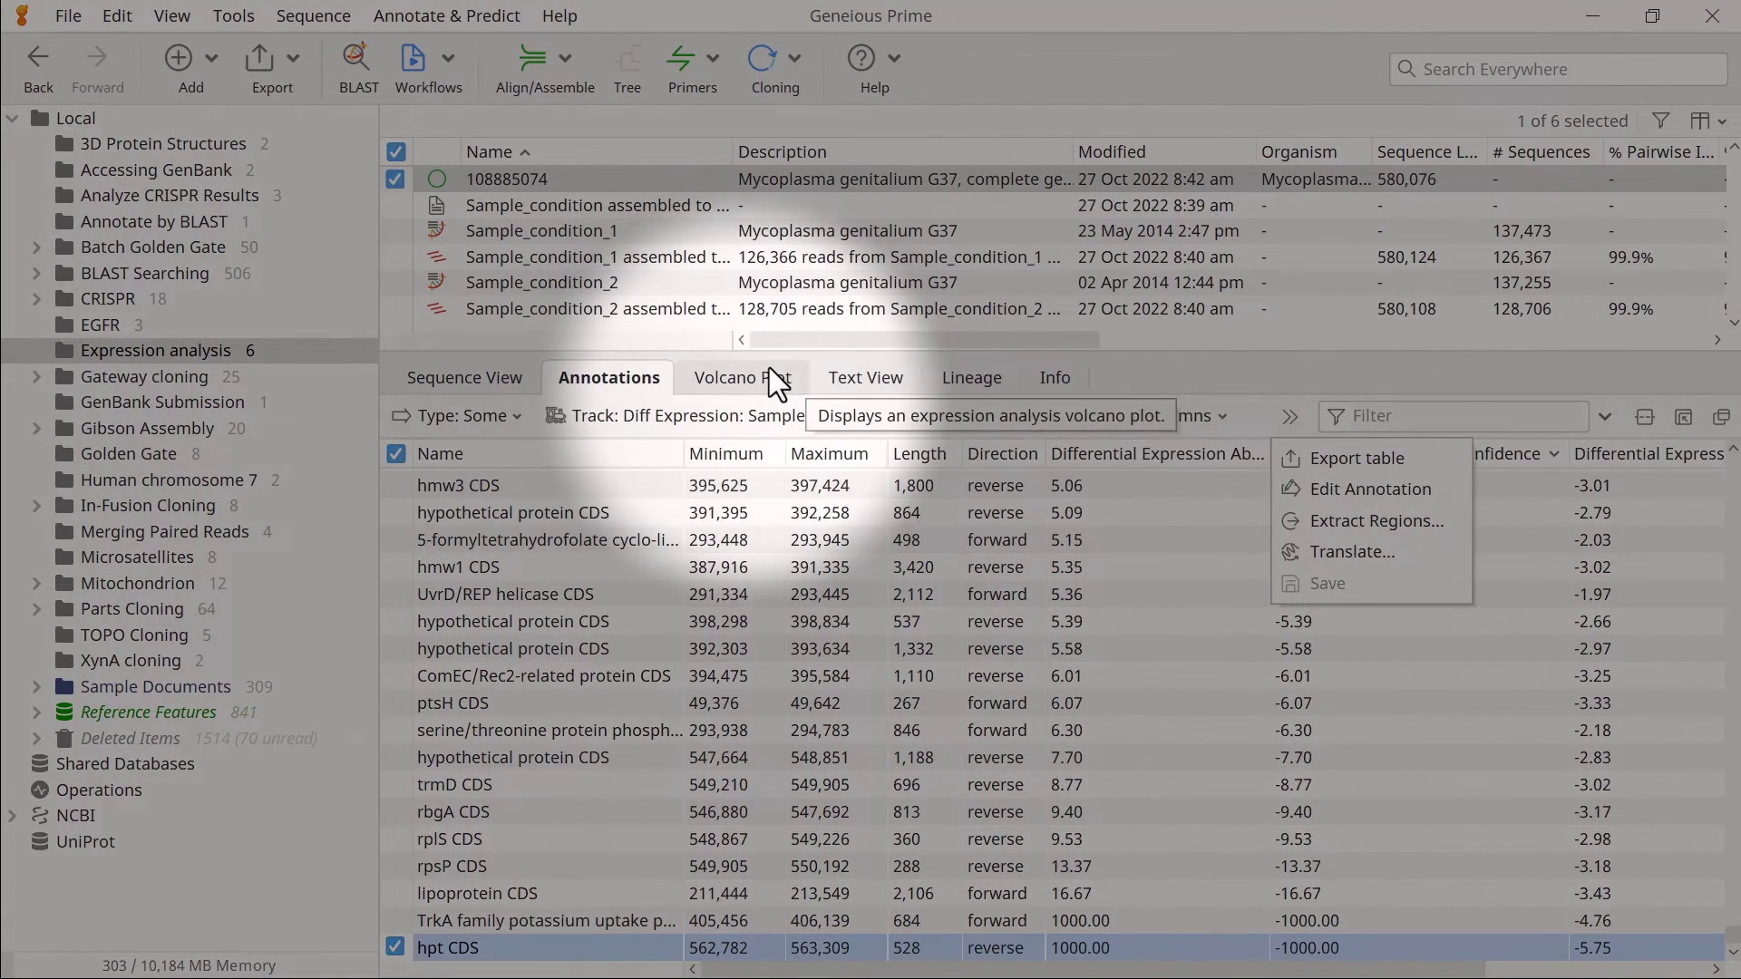
- In the Volcano Plot, add threshold lines at ratio 2 and p-value 0.01, highlighting outliers
click(771, 378)
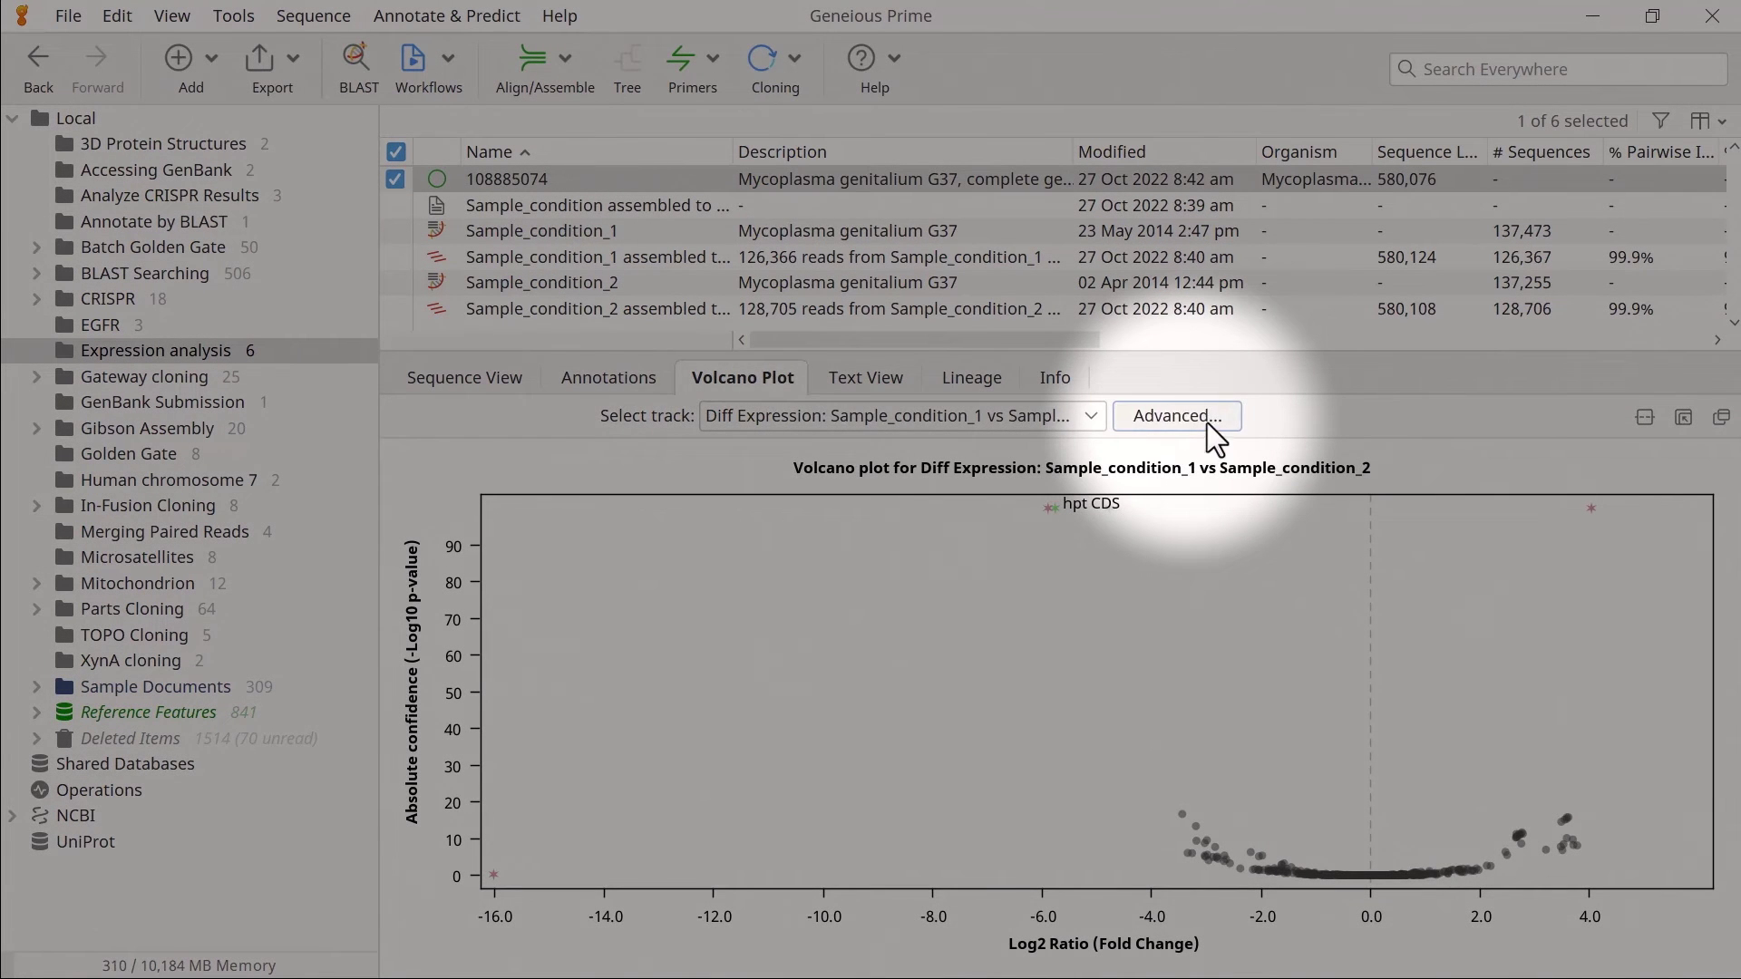
click(1205, 422)
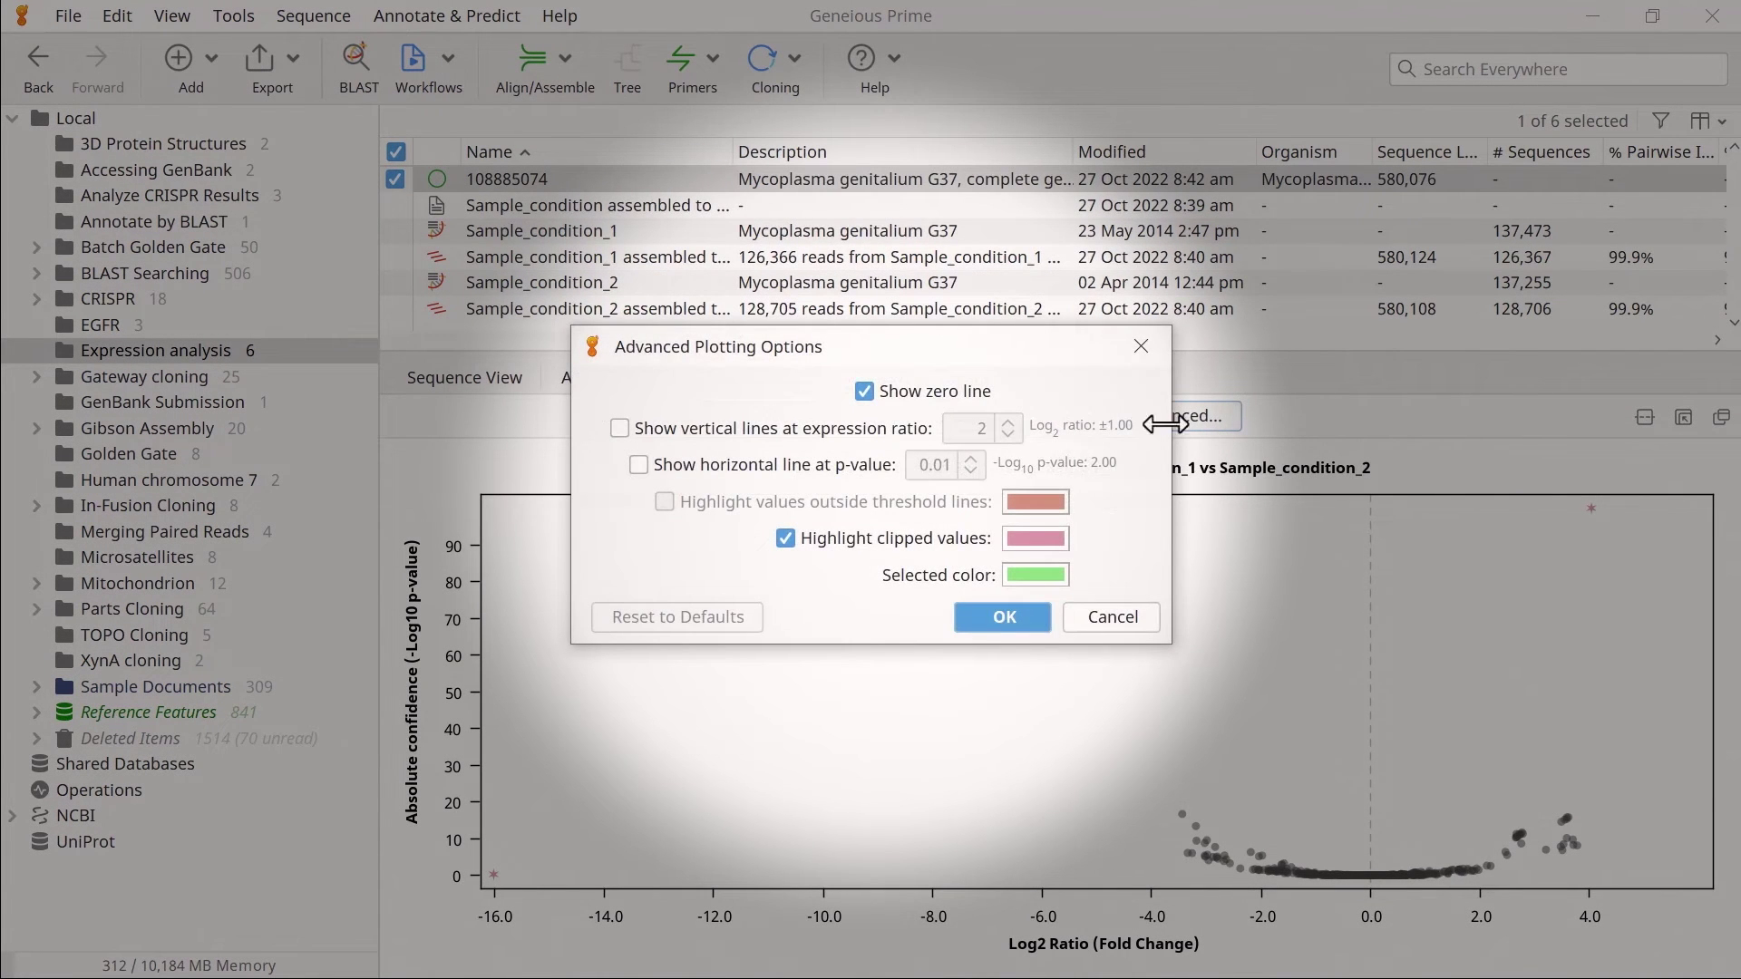
click(898, 430)
click(851, 465)
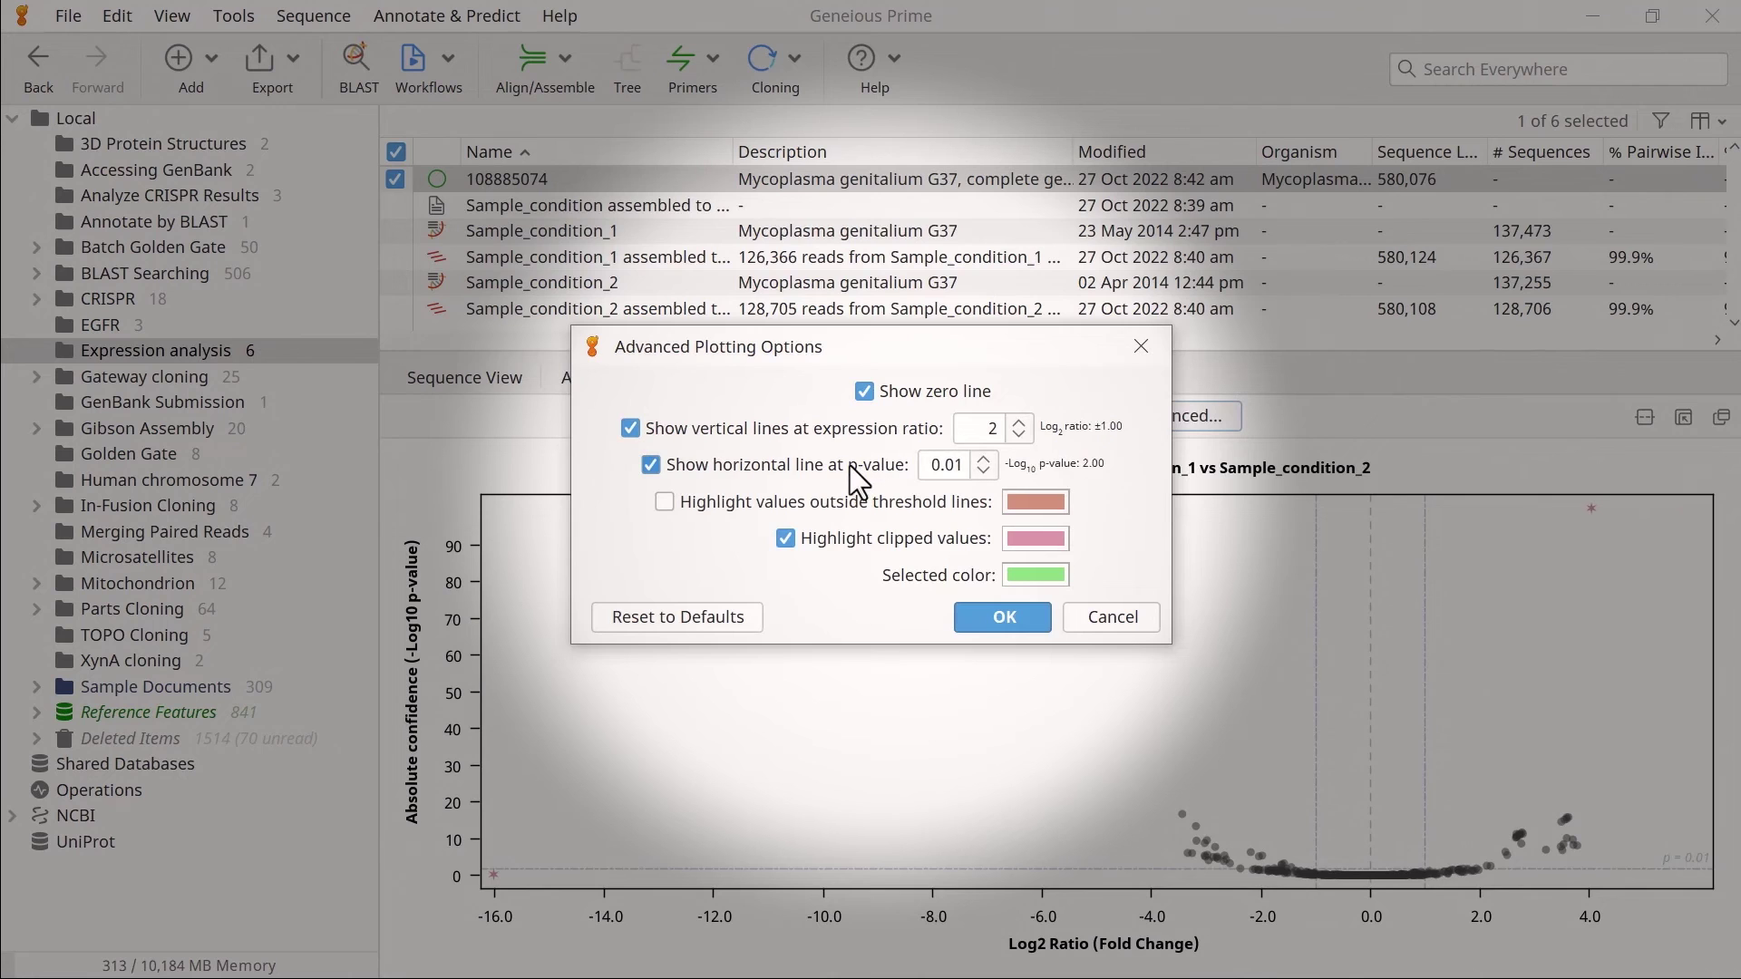
click(896, 514)
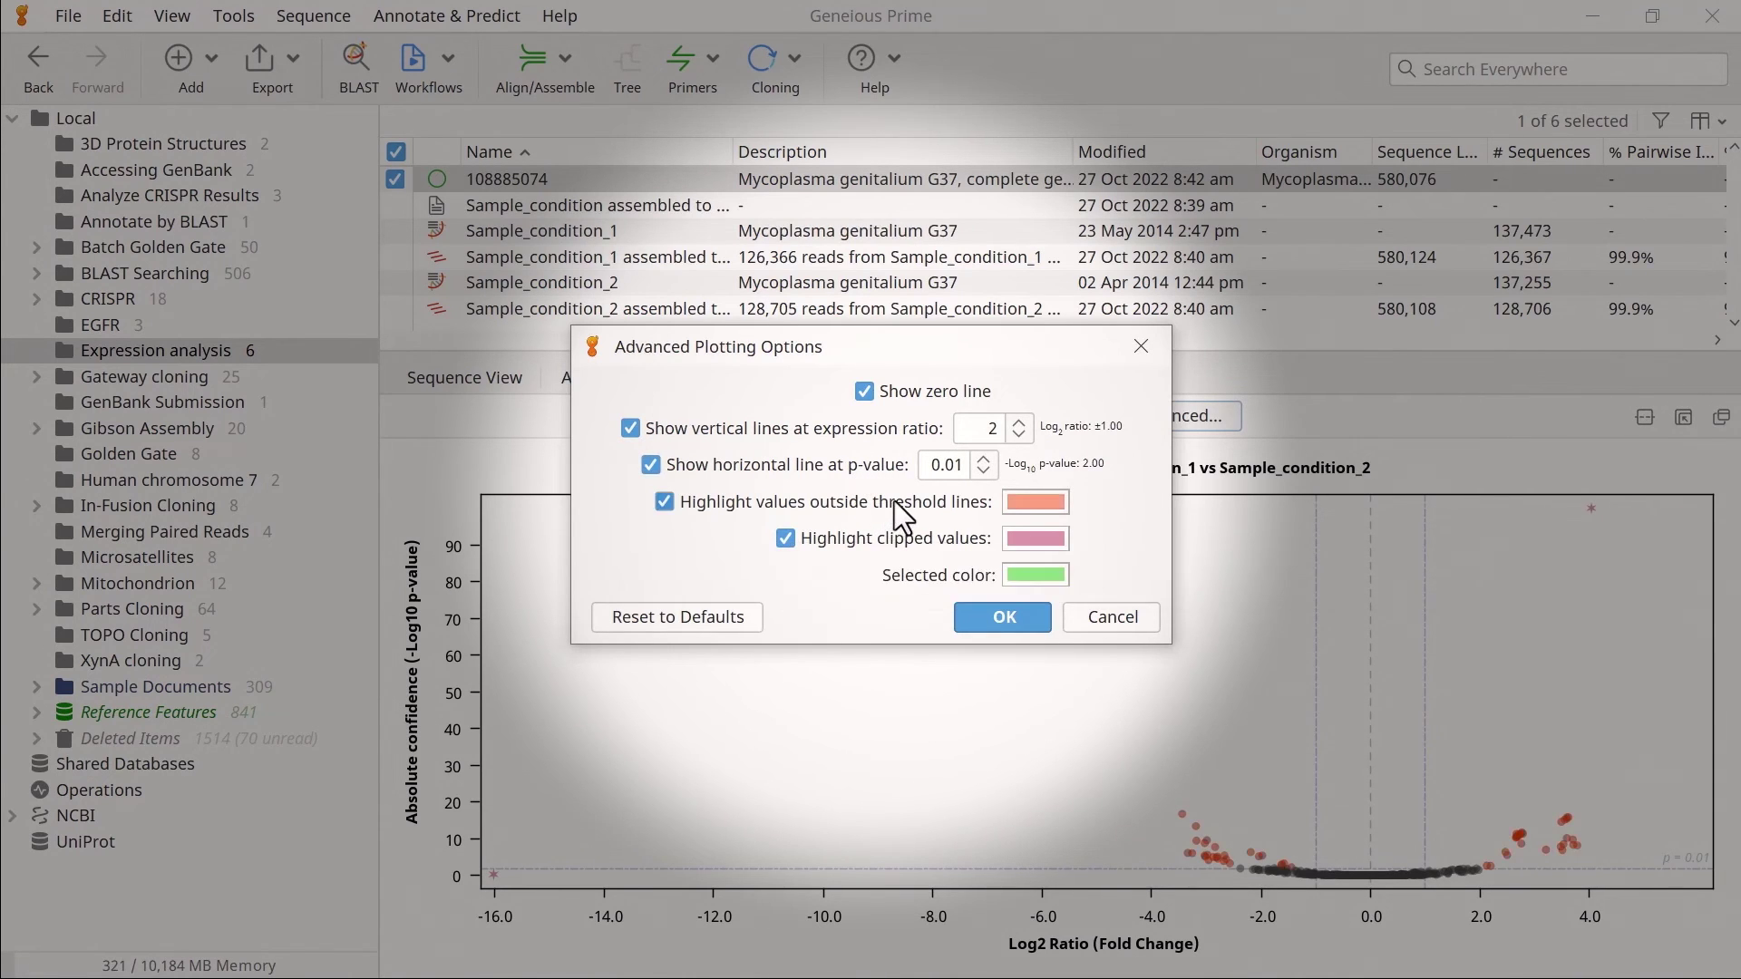
click(982, 629)
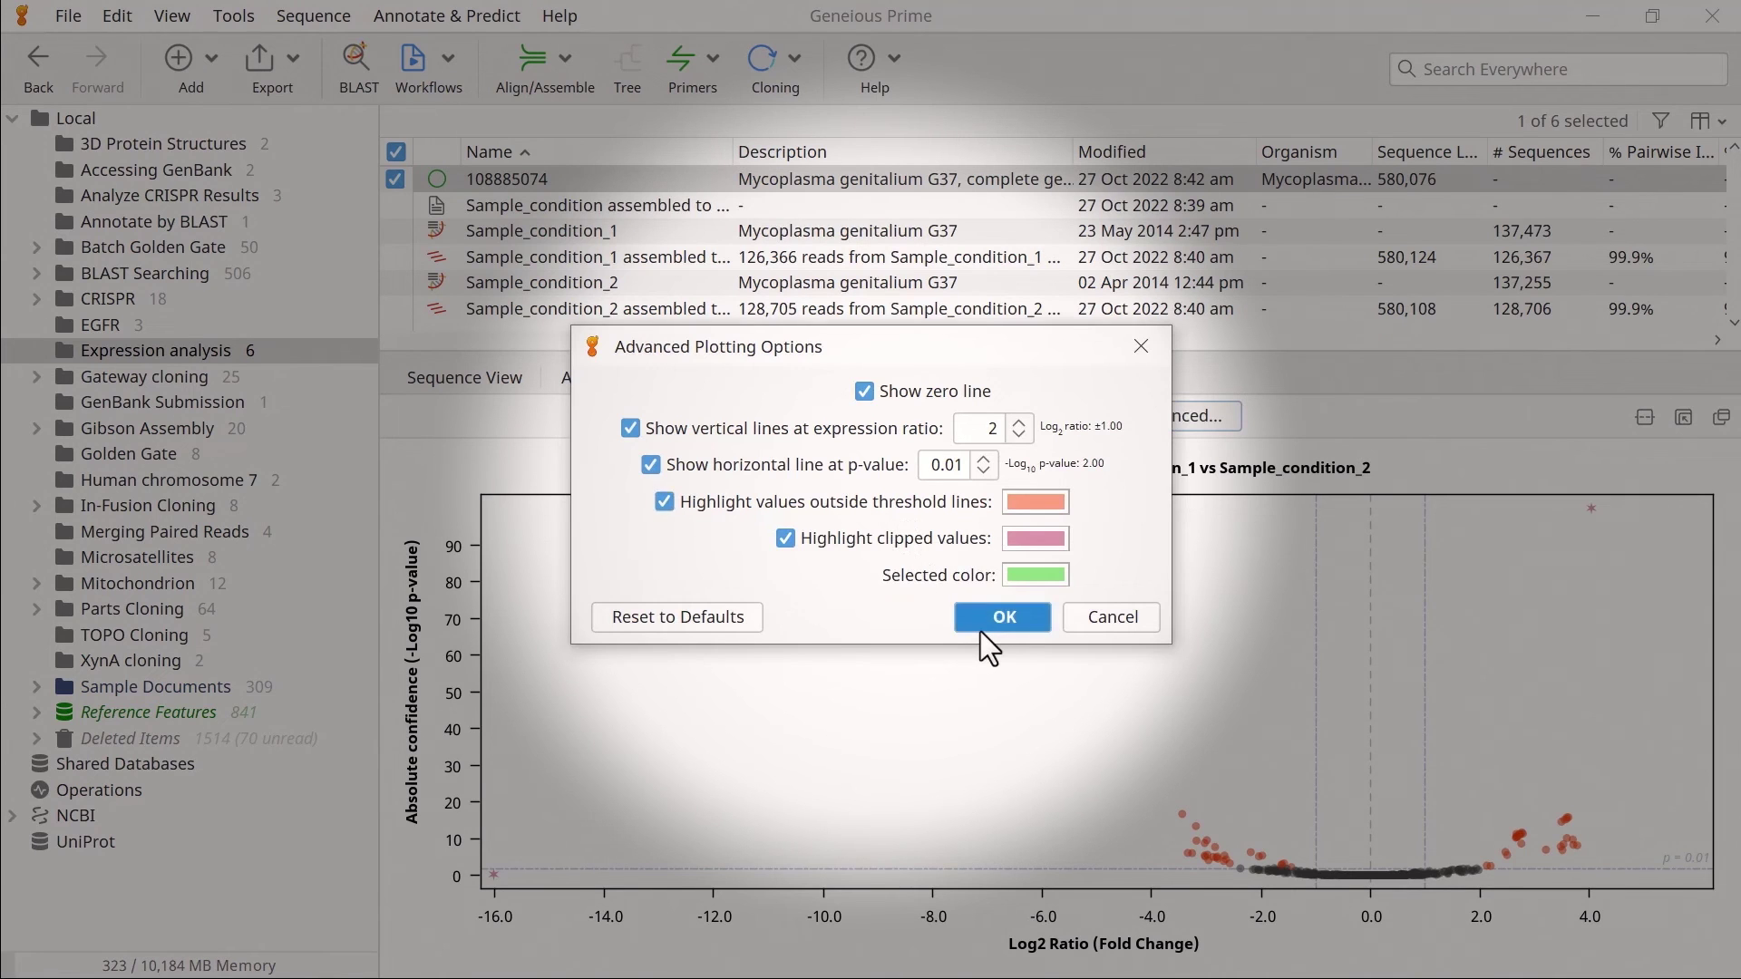